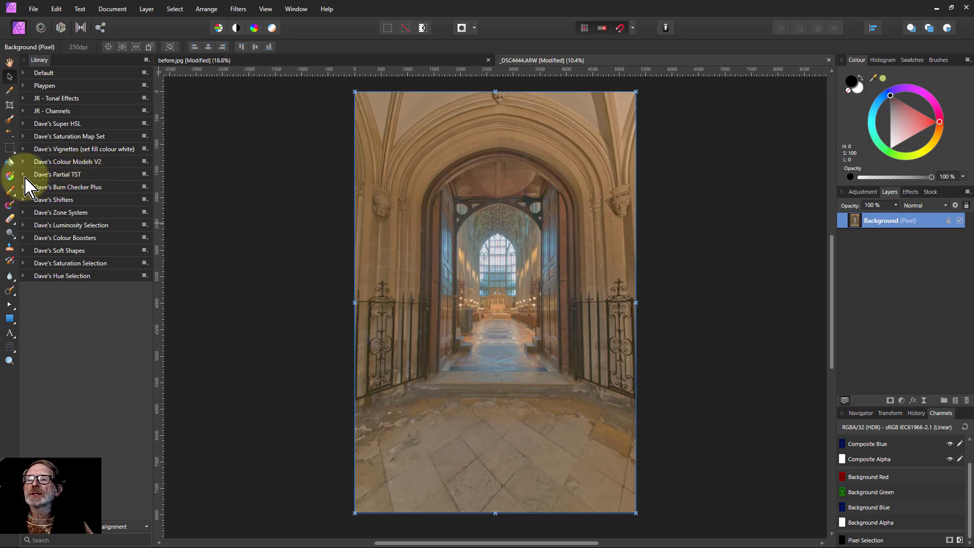
Apply the Partial Shade macro from Dave's Partial TST and hide the Background layer
left_click(23, 175)
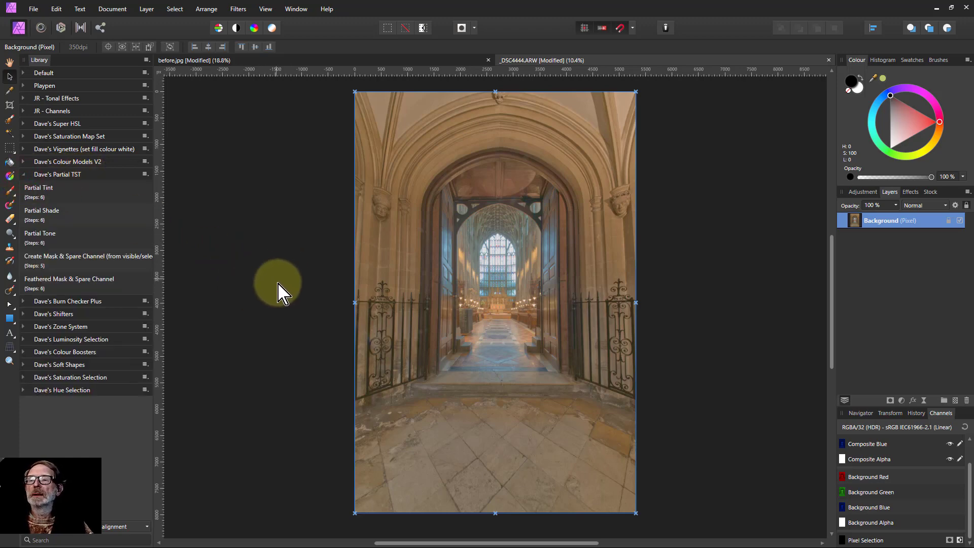
left_click(49, 223)
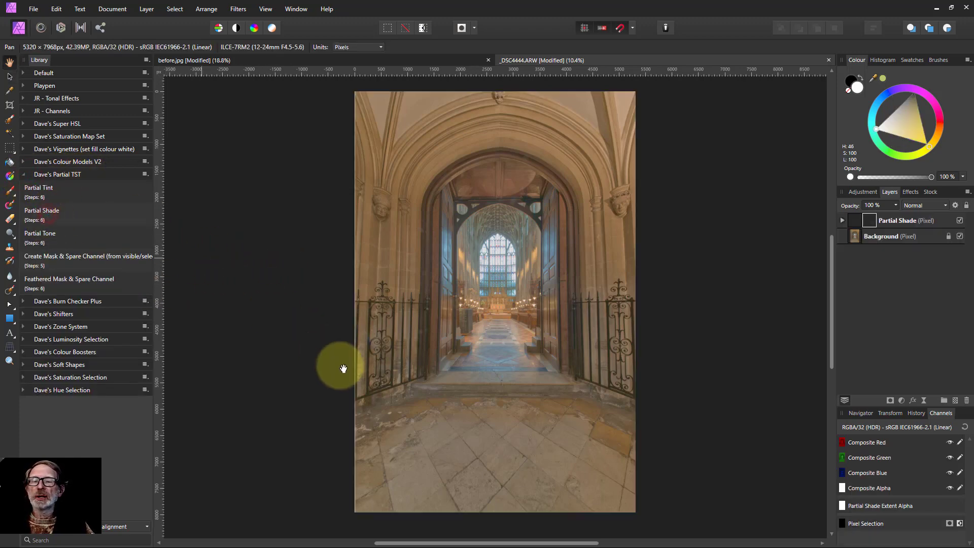
left_click(961, 237)
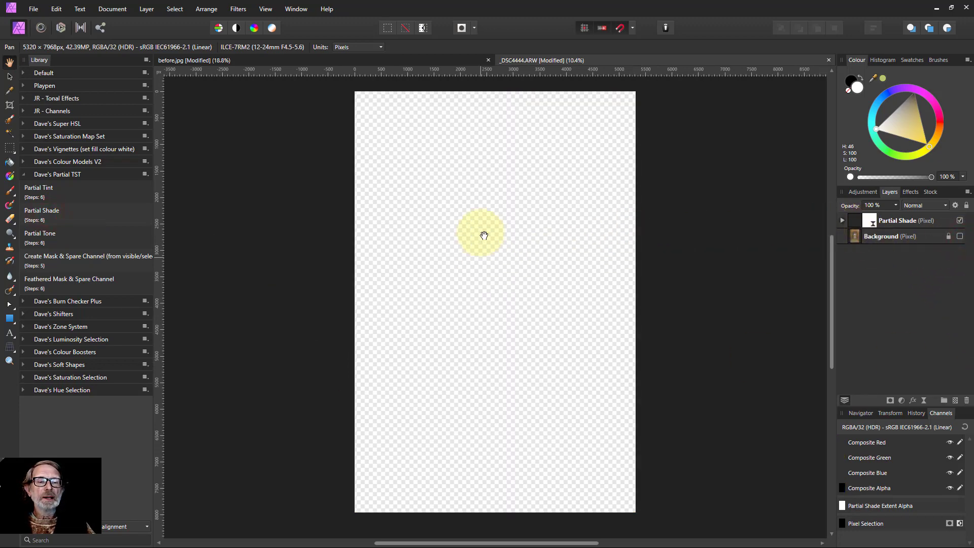
In the Partial Shade layer's live procedural texture, raise Coarse Shade Extent and Hardness to a little under half of their range
double_click(873, 226)
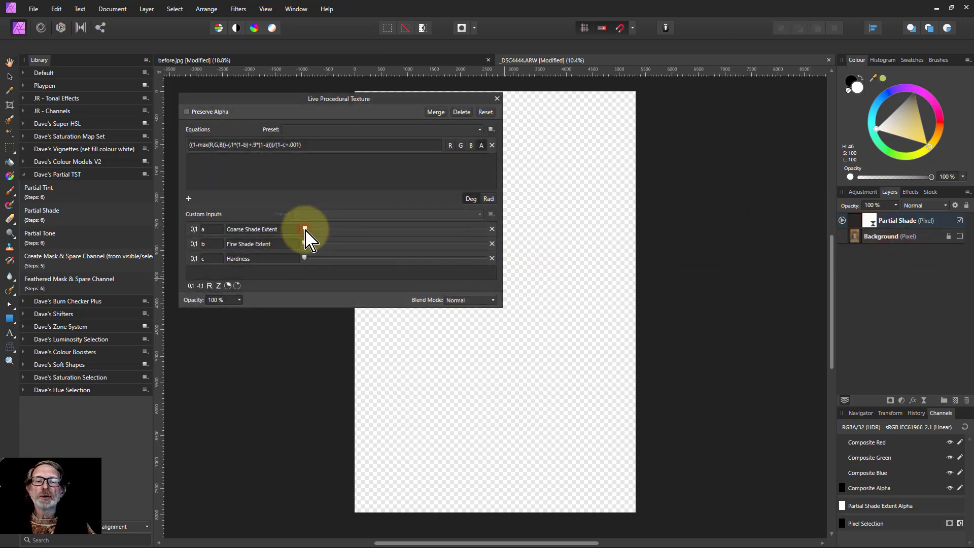
left_click_drag(305, 229, 425, 231)
left_click_drag(385, 100, 221, 129)
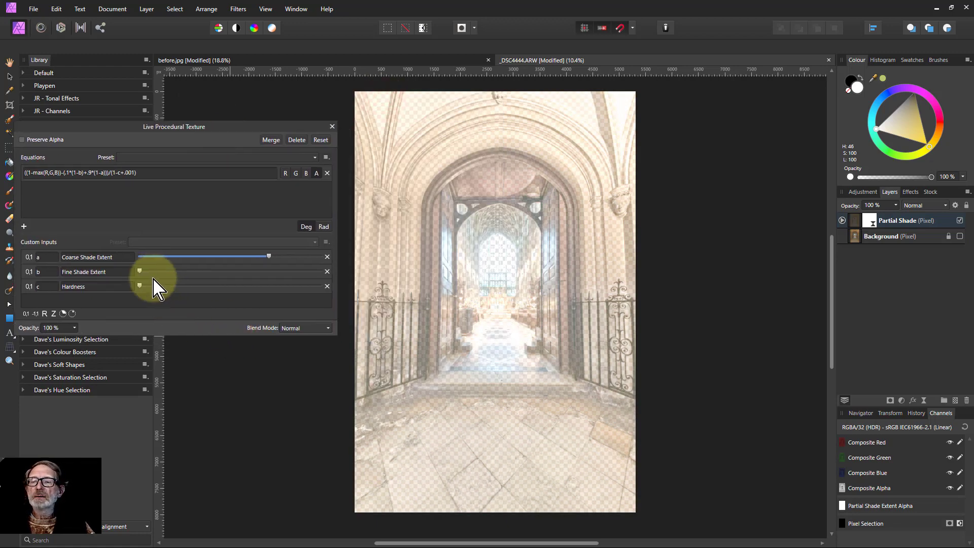
left_click_drag(142, 286, 200, 287)
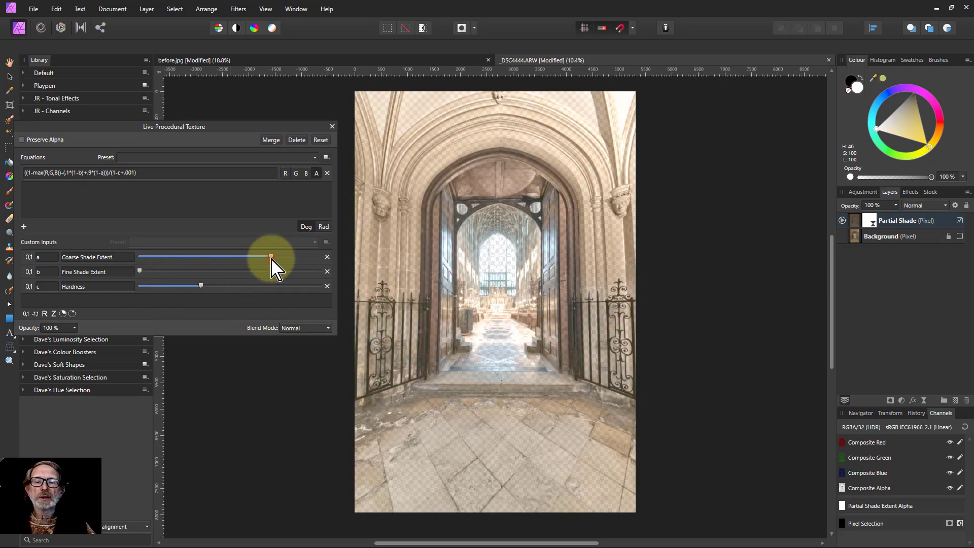
left_click_drag(272, 258, 249, 258)
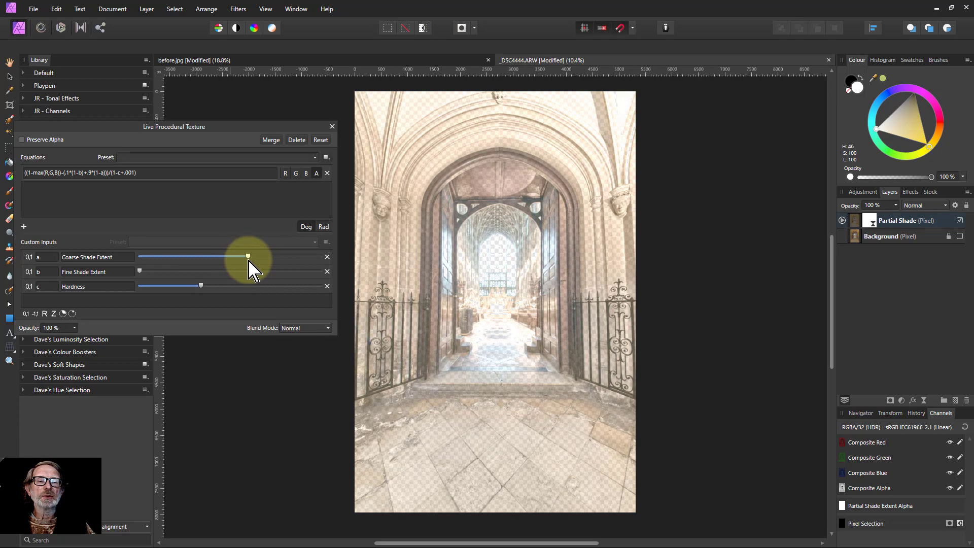
left_click_drag(201, 286, 214, 258)
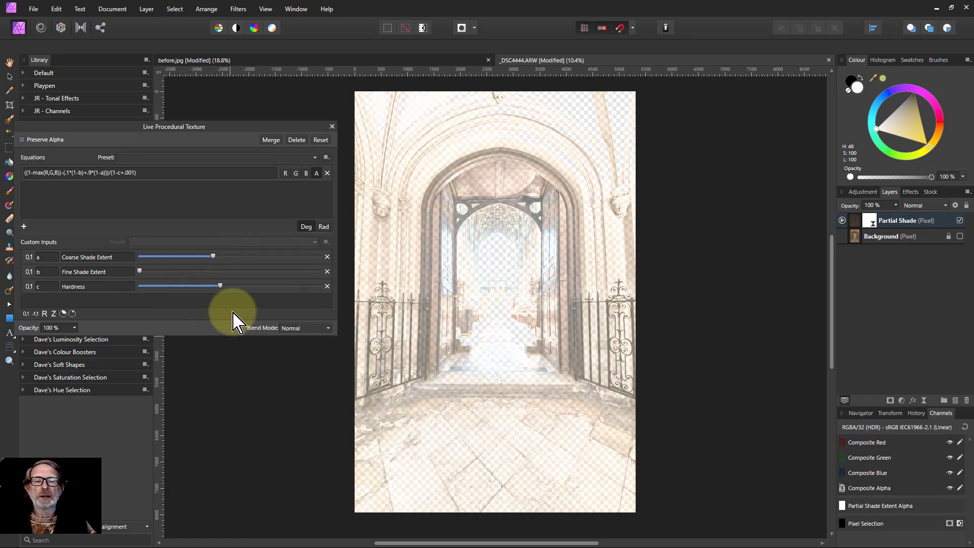
Select the Partial Shade layer, show the Background layer again, and compare the image without and with the shade
left_click(855, 223)
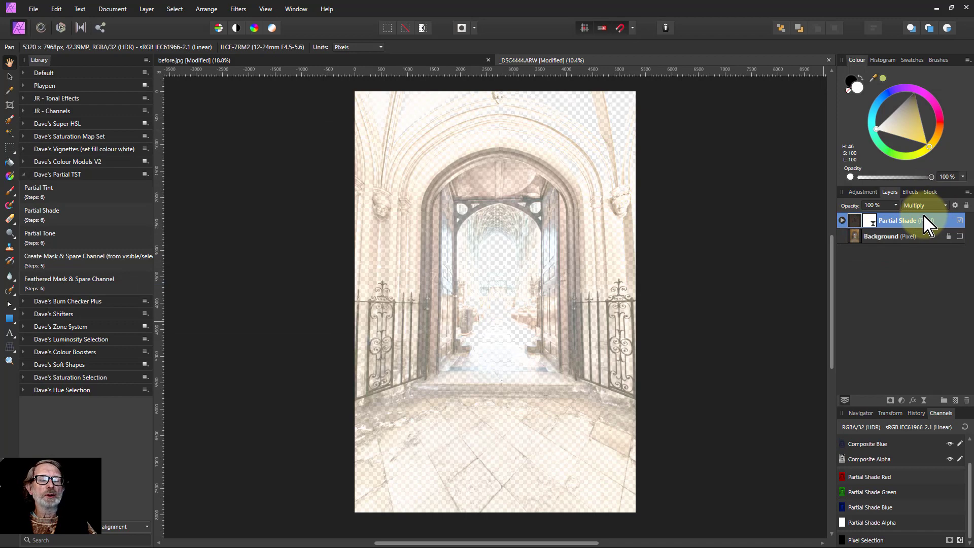
left_click(960, 236)
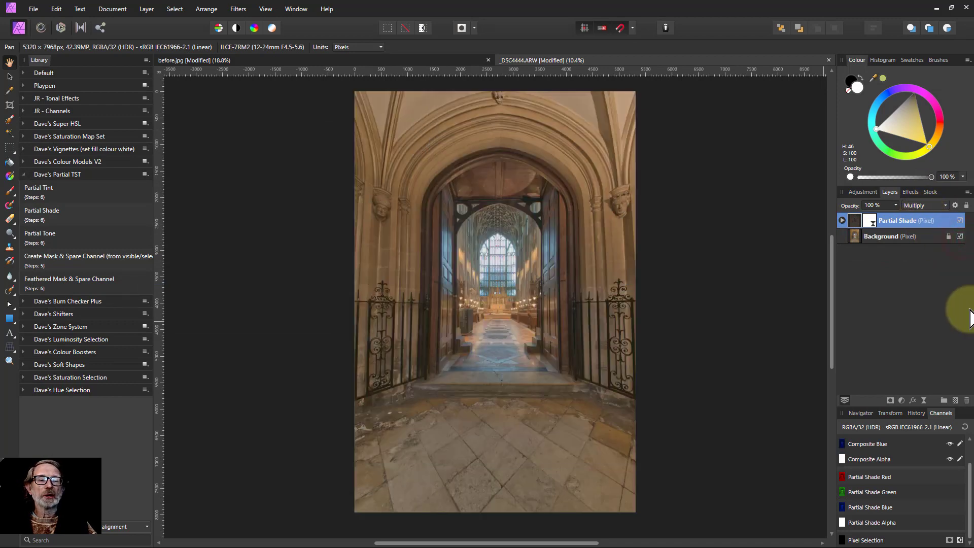
left_click(960, 220)
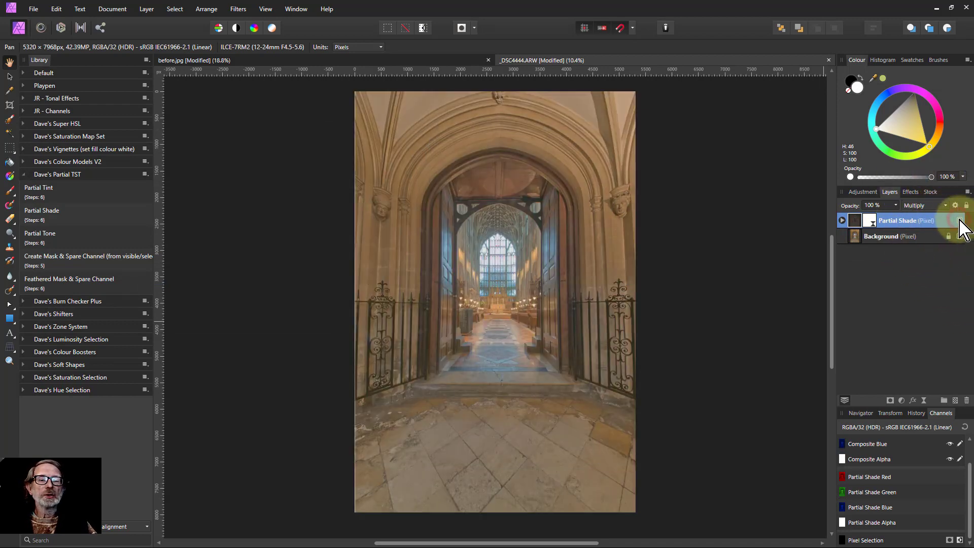
left_click(960, 221)
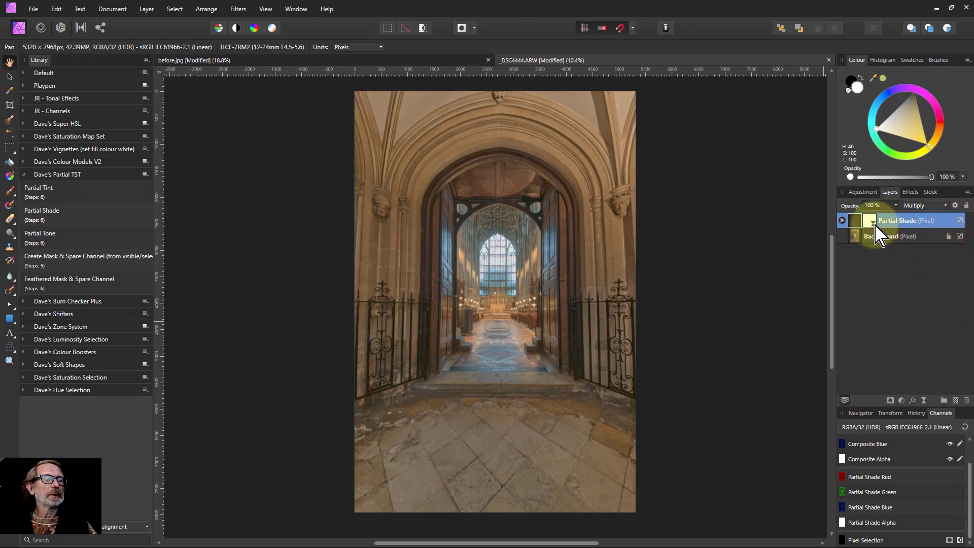
Set the Partial Shade layer to Linear Burn blending at 10% opacity and compare the image without and with it
left_click(915, 205)
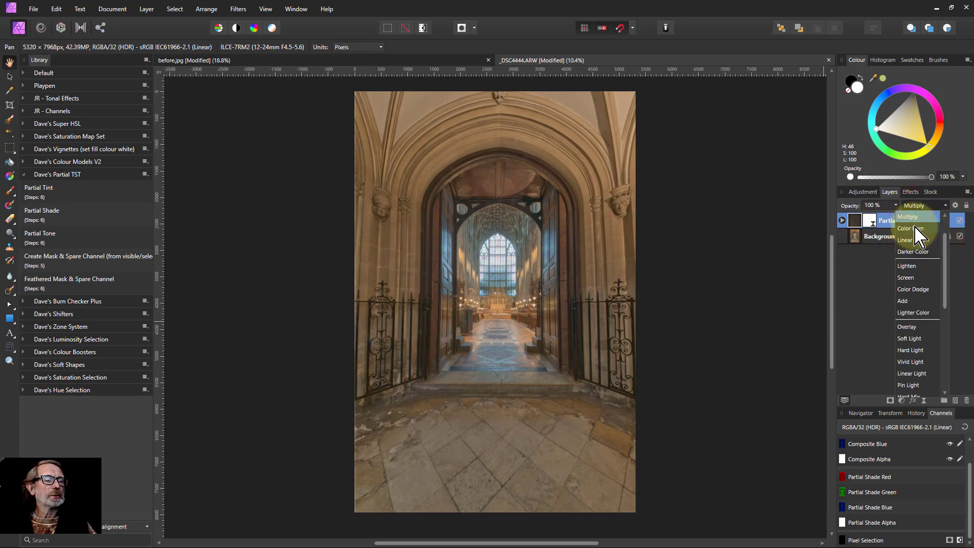
left_click(913, 241)
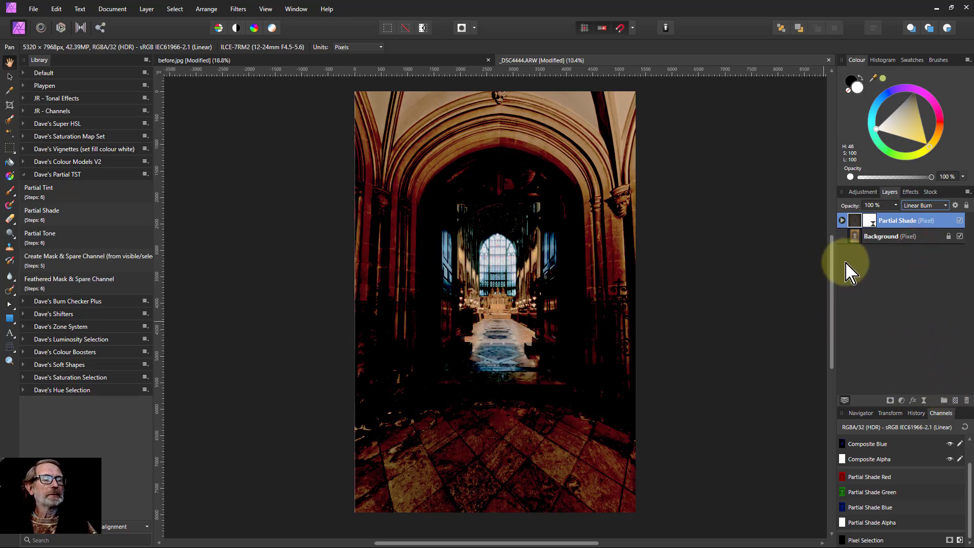
left_click(895, 206)
left_click_drag(894, 219, 834, 226)
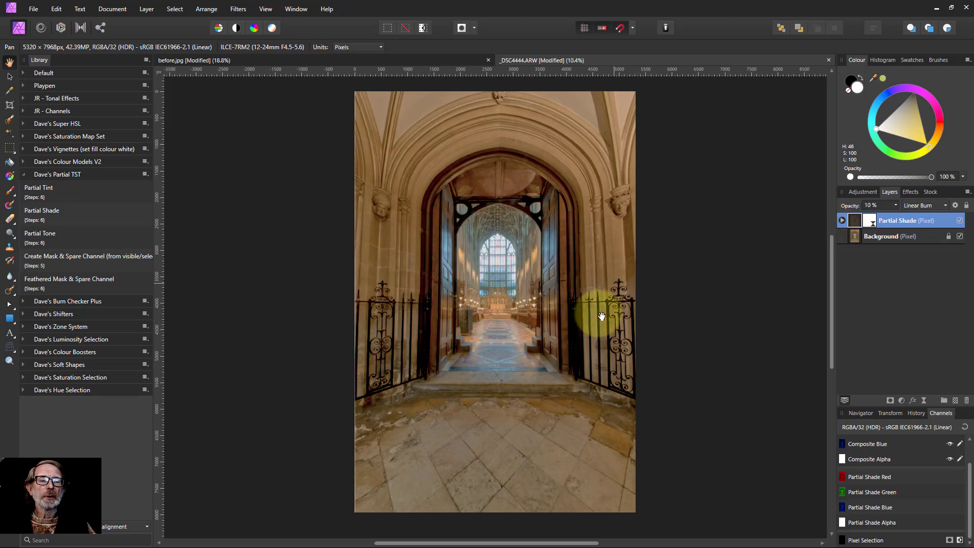
left_click(961, 221)
left_click(960, 221)
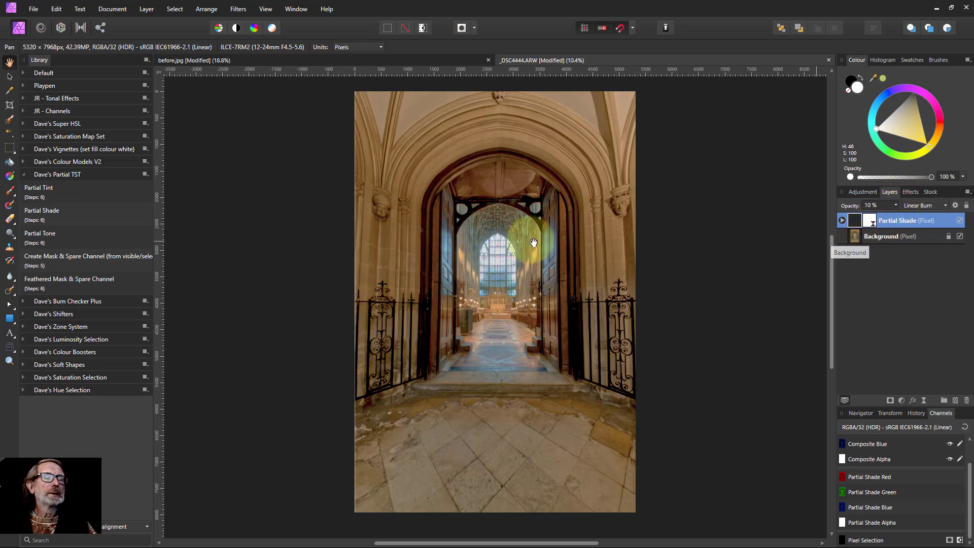
Apply the Partial Tint macro and hide the Partial Shade and Background layers to isolate the tint
left_click(40, 190)
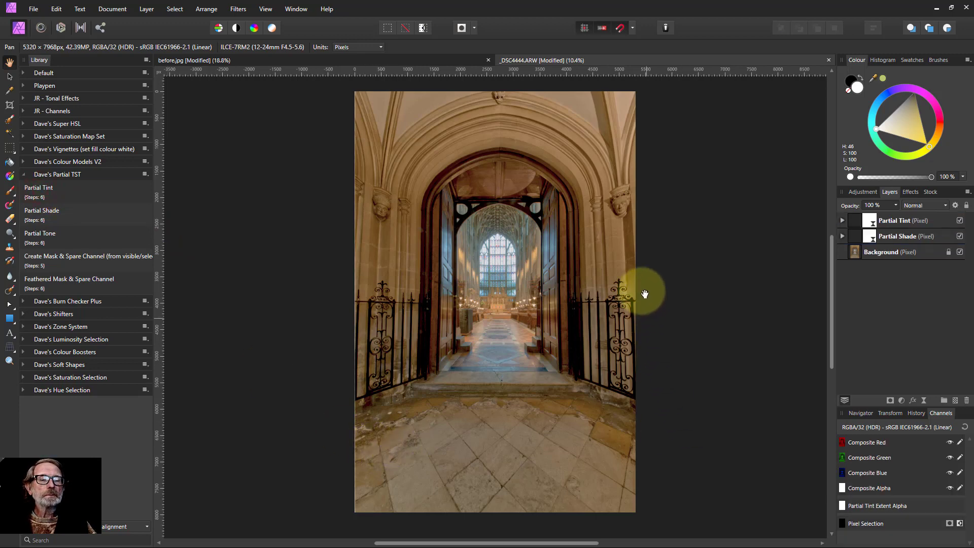
left_click(960, 237)
left_click(960, 252)
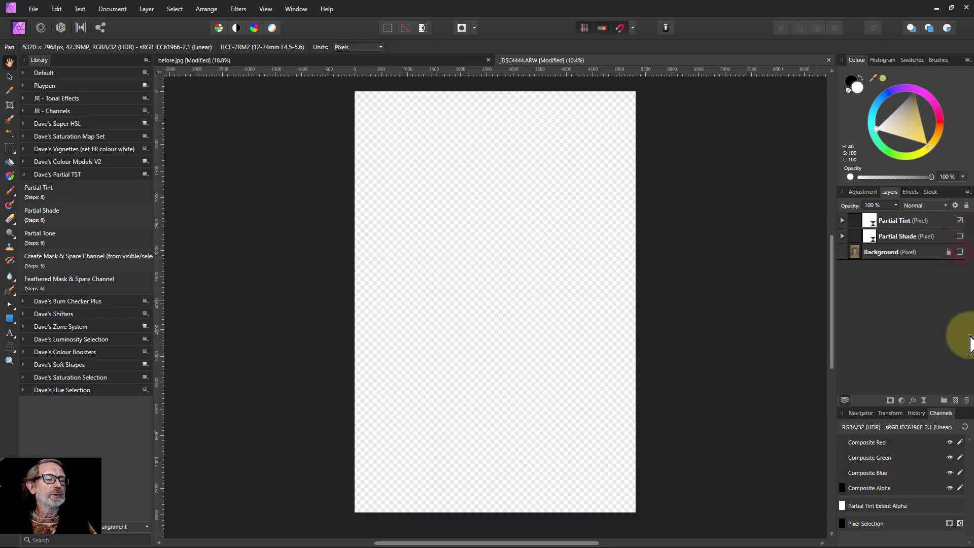
In the Partial Tint layer's procedural texture, raise Coarse Tint Extent to roughly two-thirds and Fine Tint Extent to just under half, leaving Hardness at minimum
double_click(872, 223)
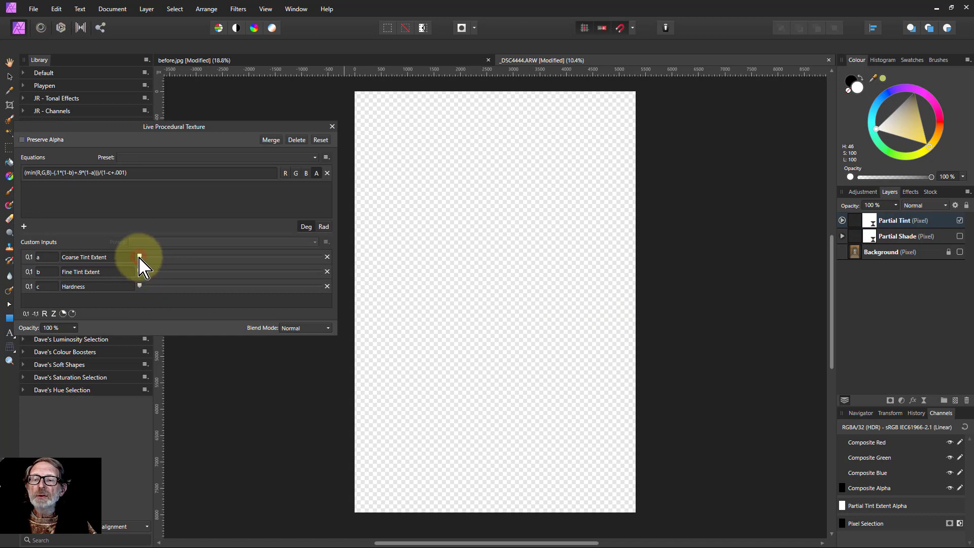
left_click_drag(141, 258, 228, 266)
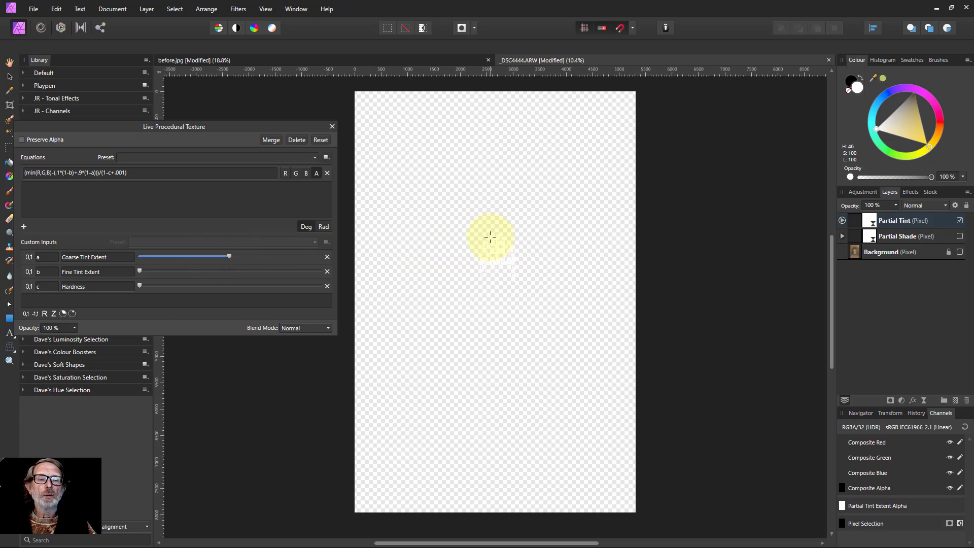
scroll(500, 239, "up", 5)
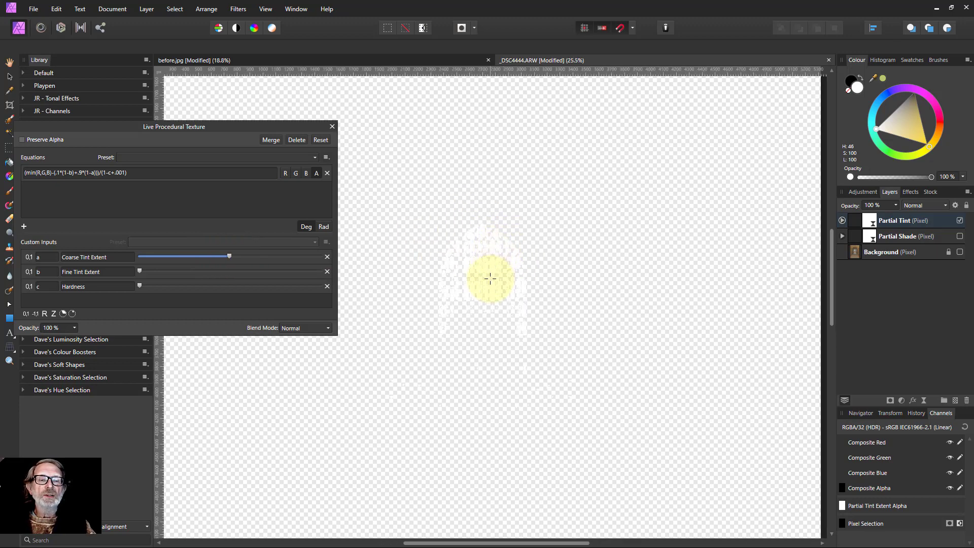
scroll(487, 283, "up", 1)
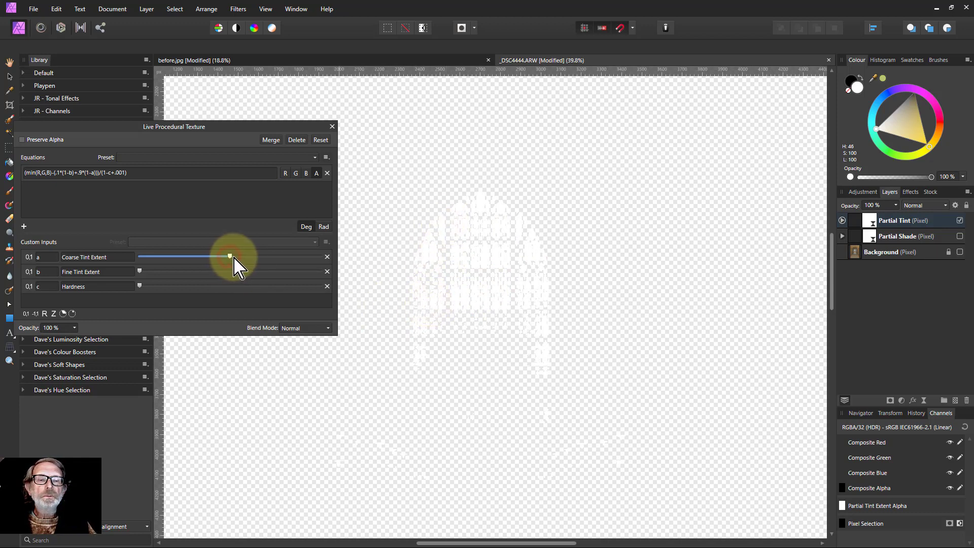
left_click_drag(230, 256, 244, 259)
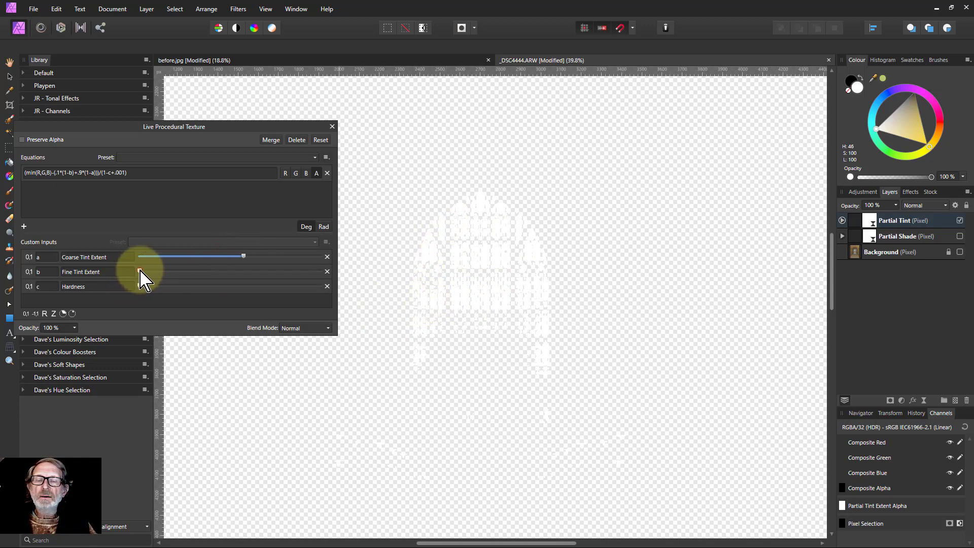
left_click_drag(140, 271, 287, 267)
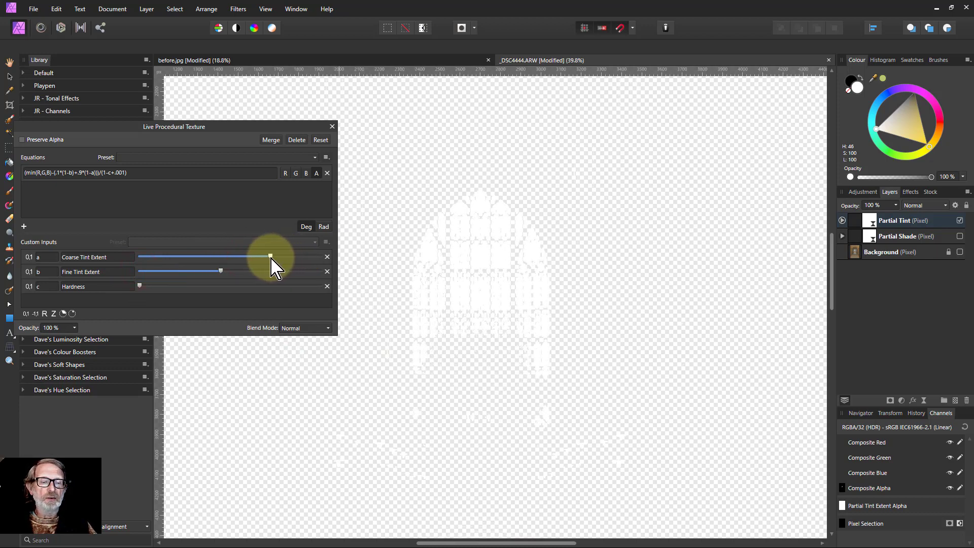
scroll(484, 261, "down", 3)
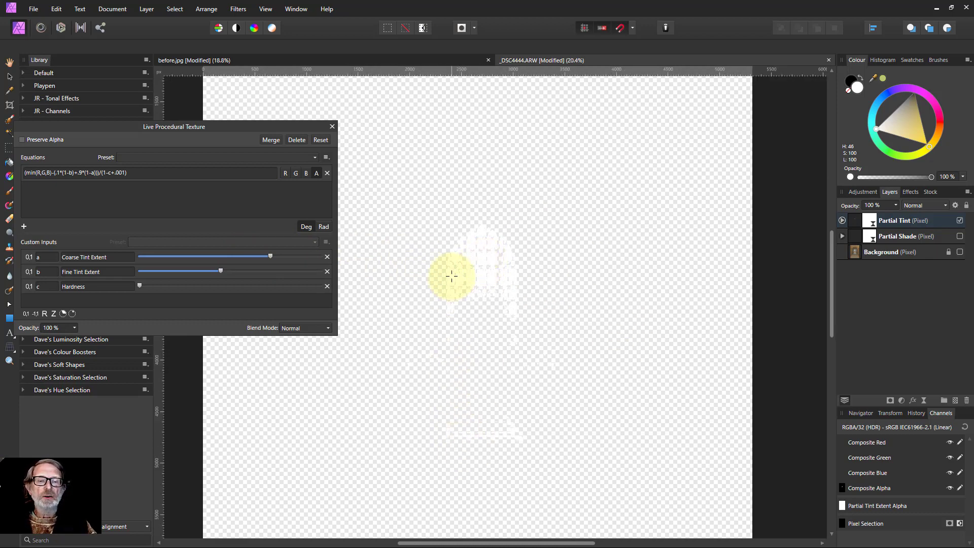
left_click_drag(140, 287, 120, 304)
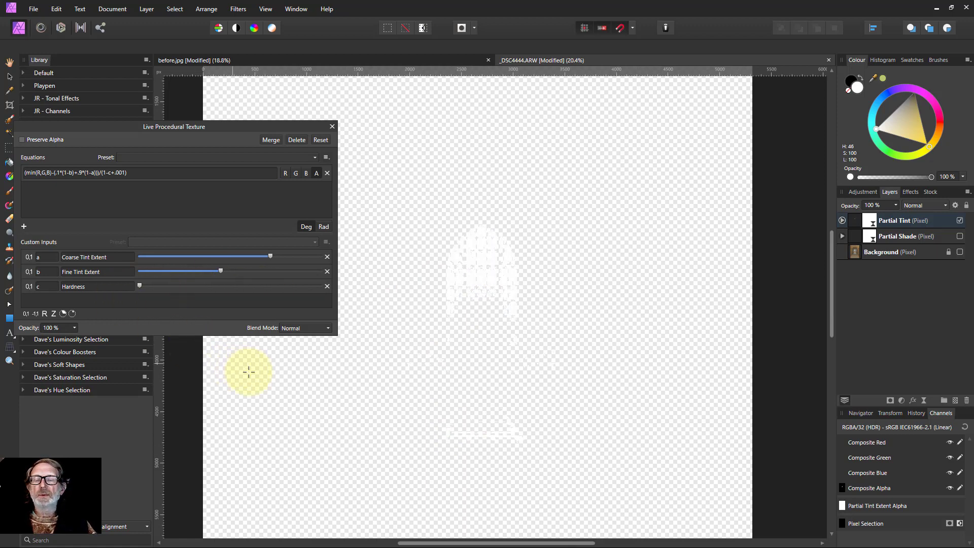
left_click(333, 126)
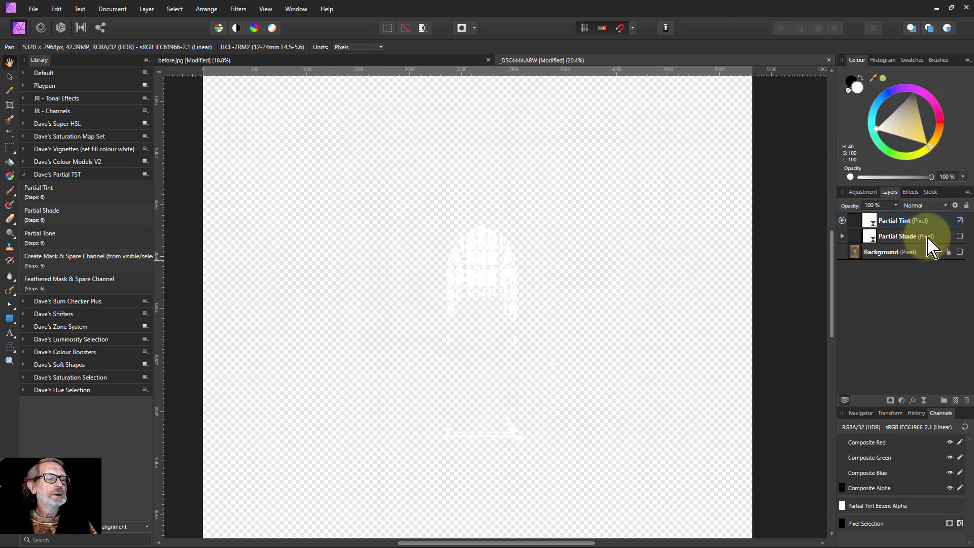
Show the Partial Shade and Background layers again and select the Partial Tint layer
left_click(959, 236)
left_click(960, 253)
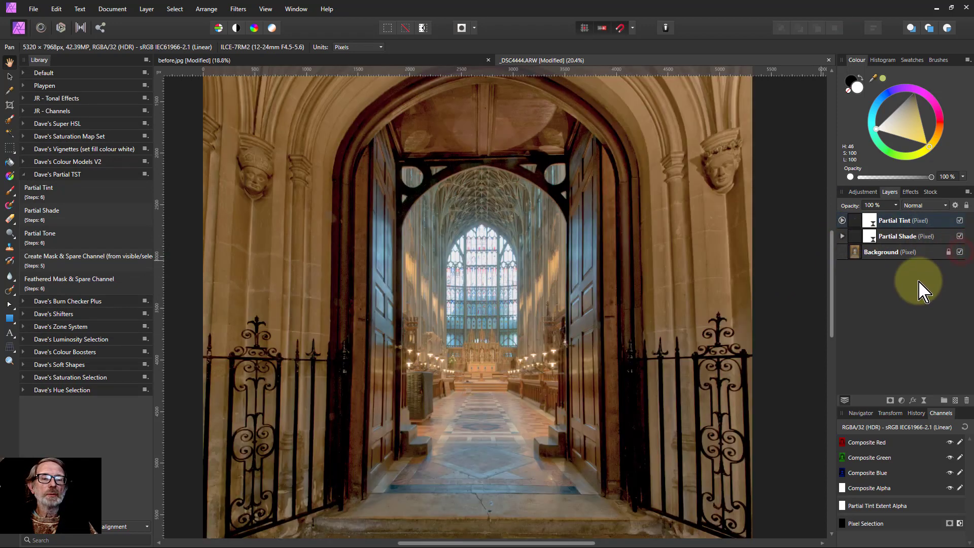
left_click(863, 221)
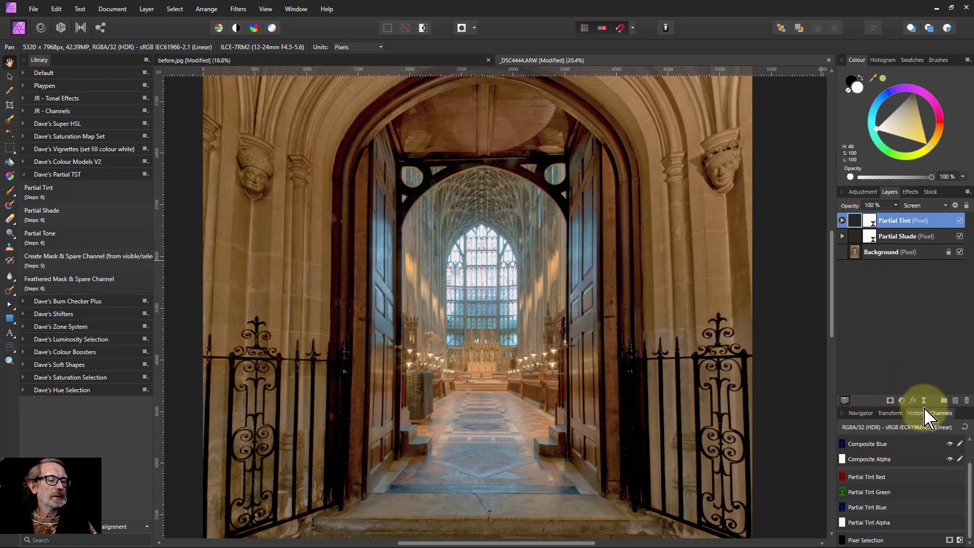
Add a live Gaussian Blur filter with a 100 px radius to the Partial Tint layer
left_click(926, 404)
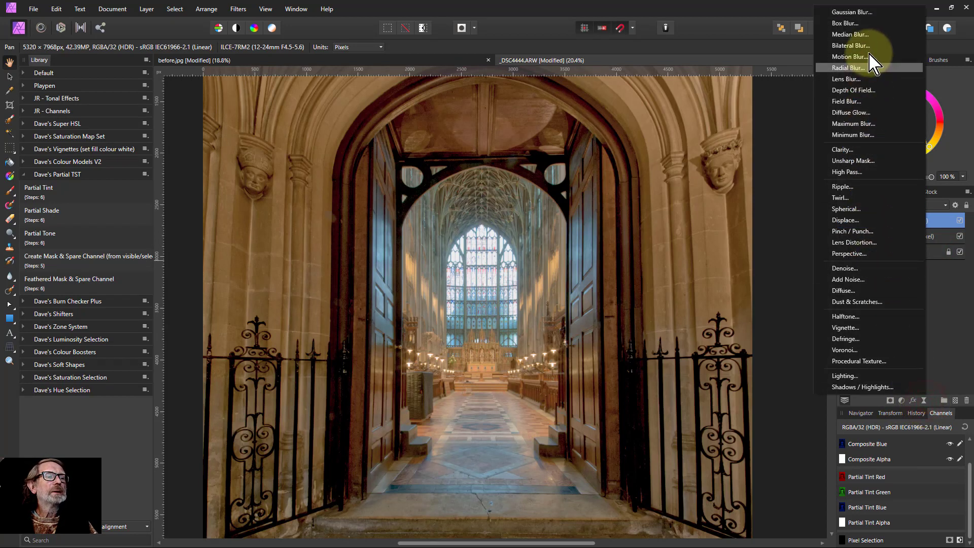
left_click(869, 11)
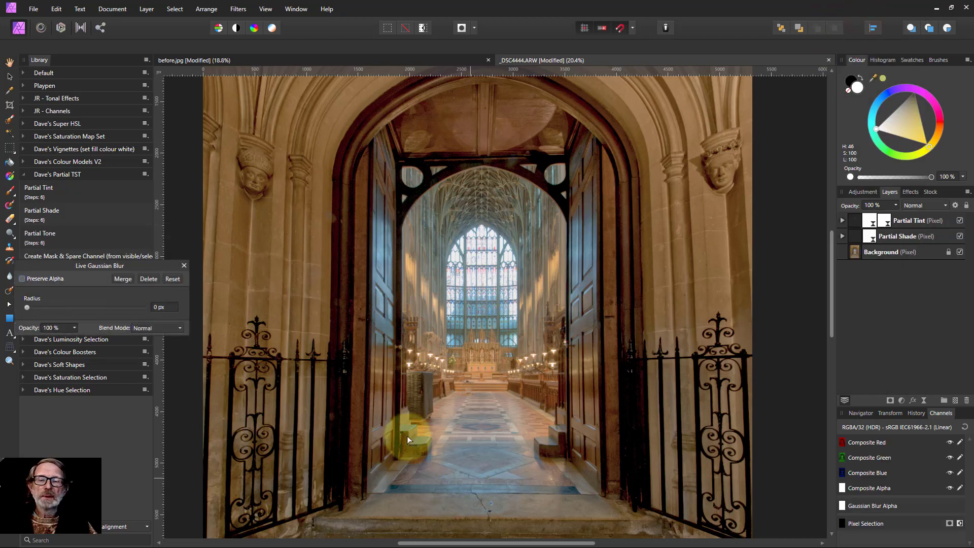
left_click_drag(101, 269, 435, 413)
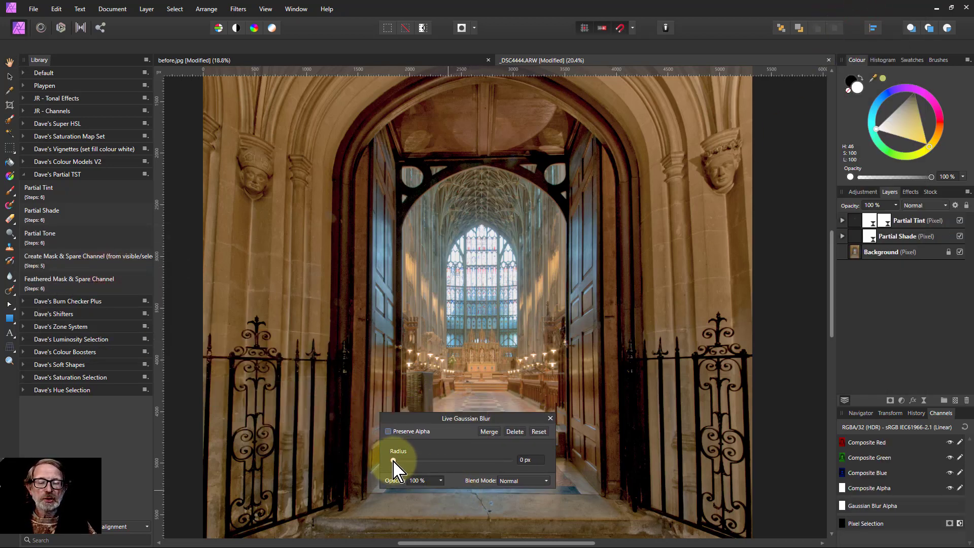
left_click_drag(394, 462, 511, 540)
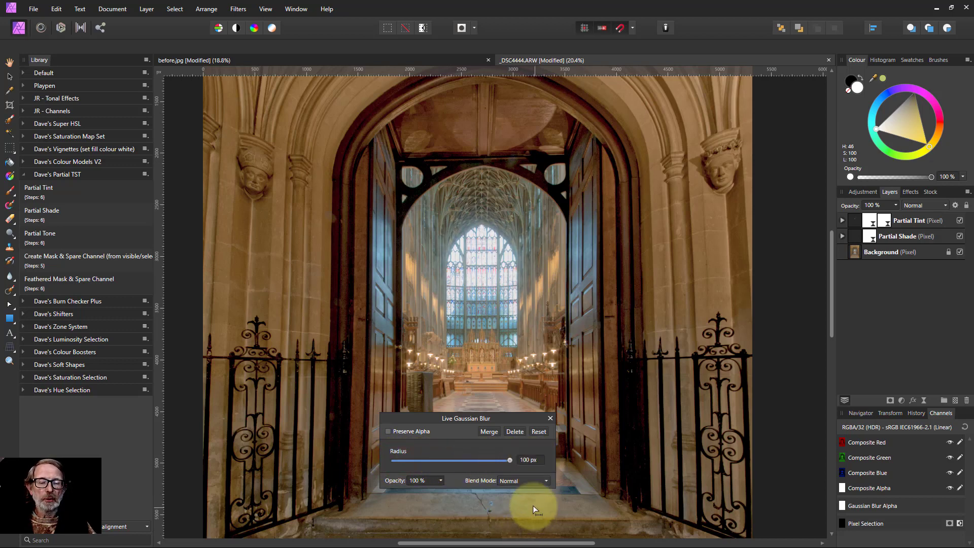
Set the Partial Tint blur's blend mode to Screen and compare the photo with the layer hidden and shown
left_click(514, 482)
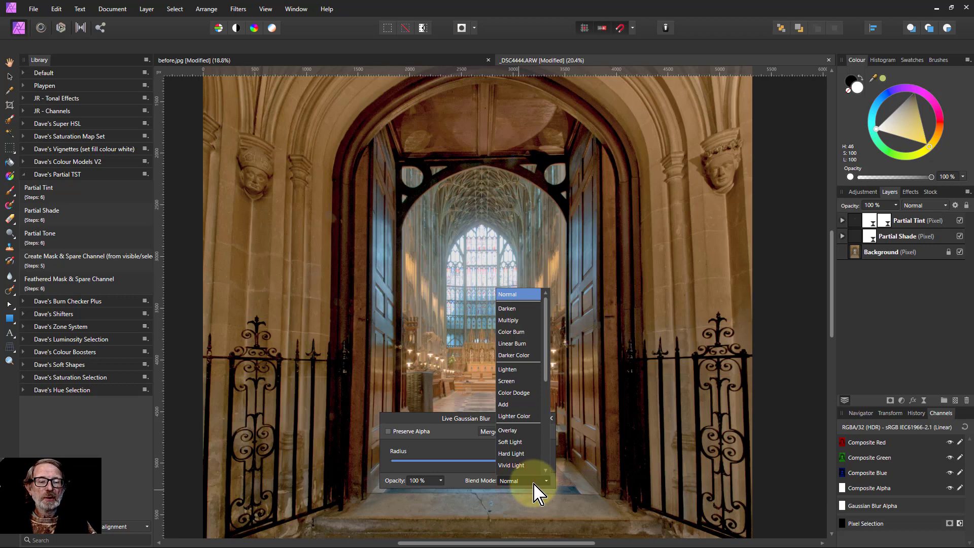
scroll(522, 465, "down", 2)
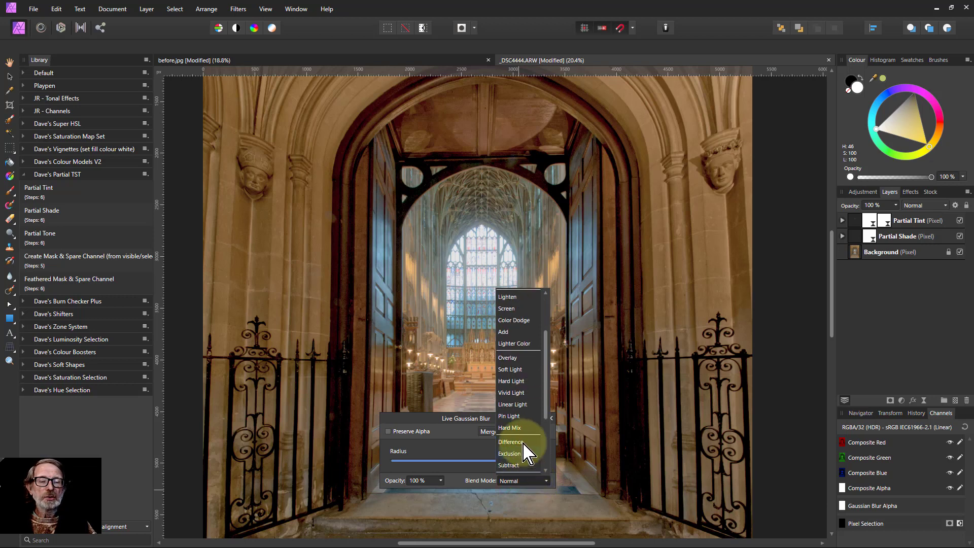
left_click(506, 309)
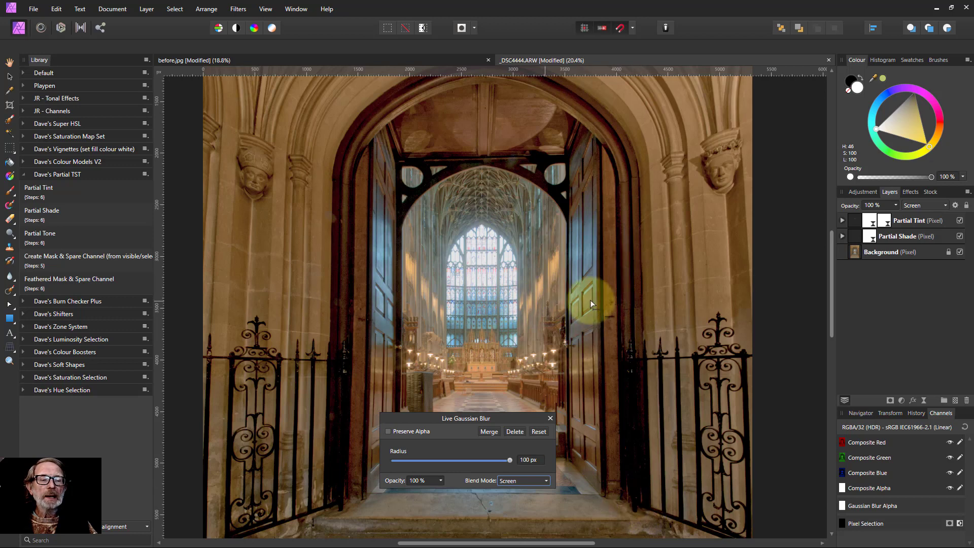
left_click(959, 221)
left_click(959, 221)
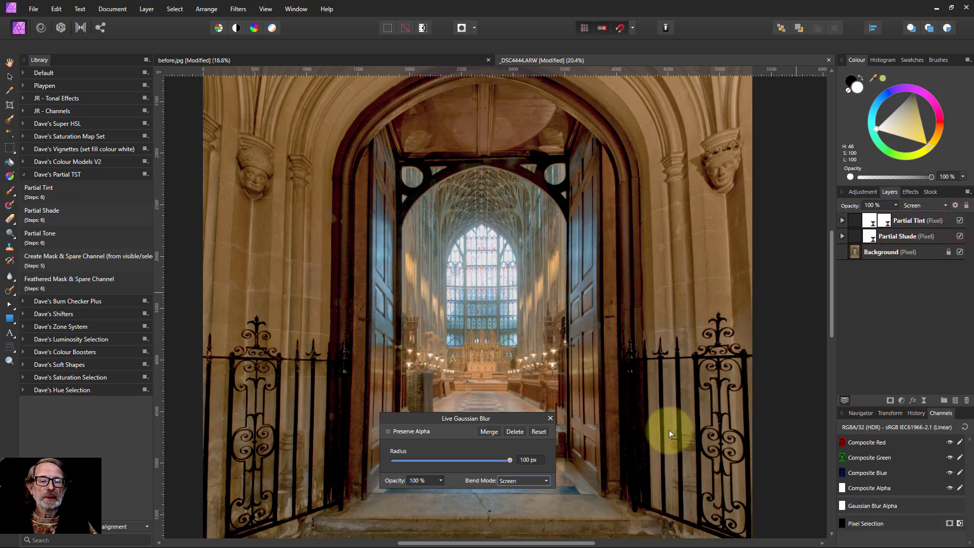
Try a 500 px Gaussian Blur radius, reduce it to 300 px, and check the photo with Partial Tint hidden
left_click(525, 460)
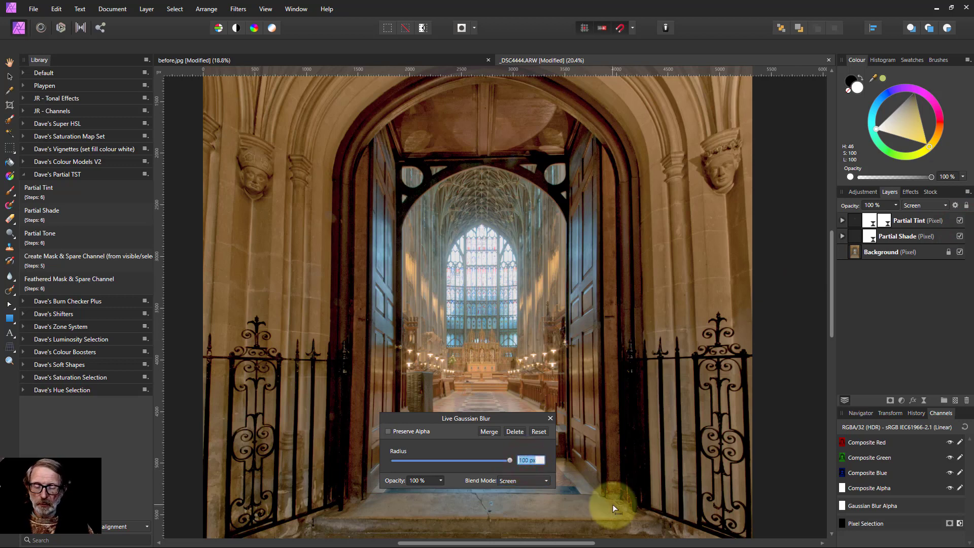
type("500")
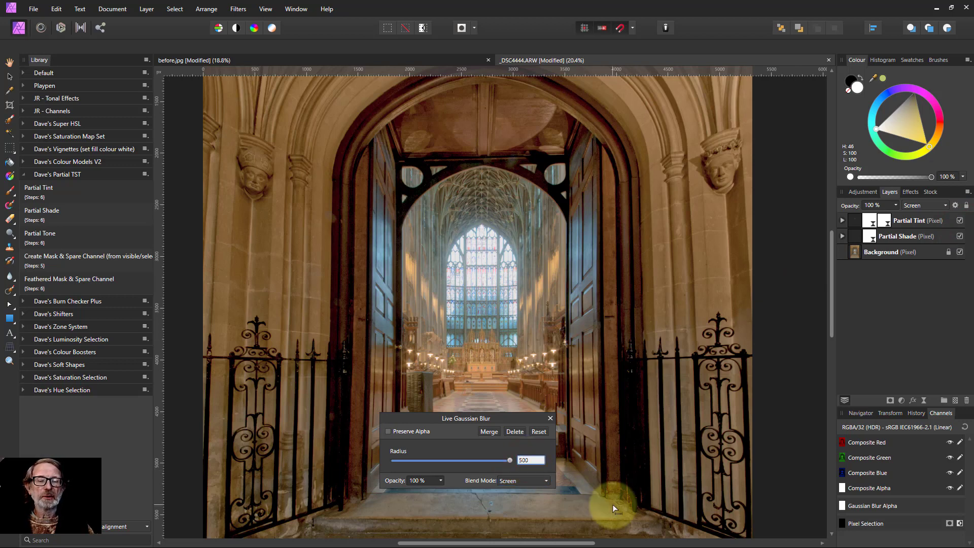
key("Return")
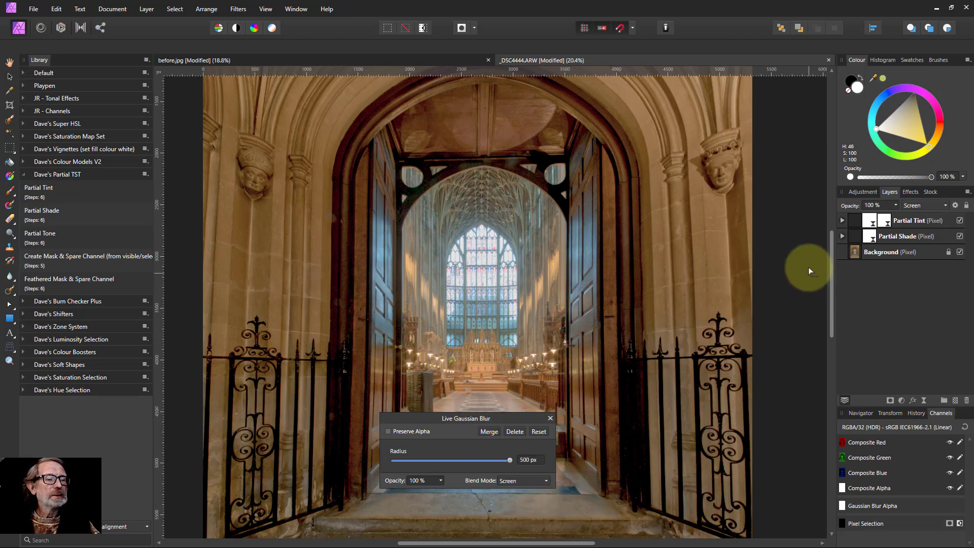
left_click(529, 460)
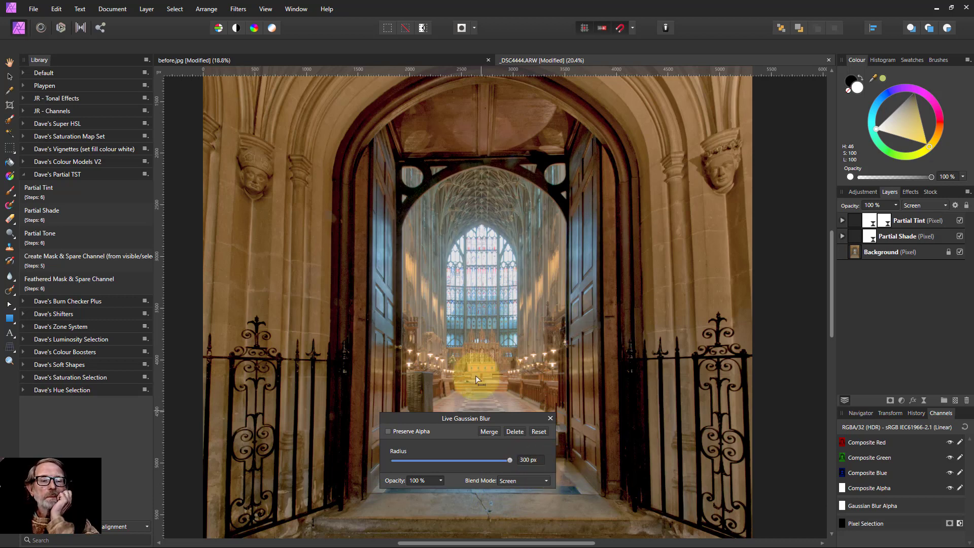
left_click(960, 221)
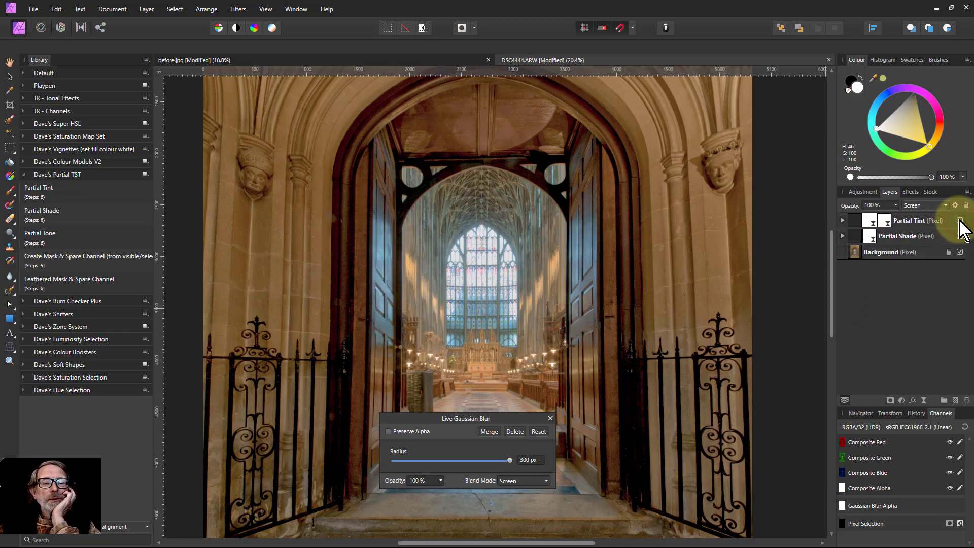
In the Partial Tint layer's procedural texture, raise Hardness to just over half and Coarse Tint Extent to about four-fifths
left_click(889, 226)
double_click(885, 223)
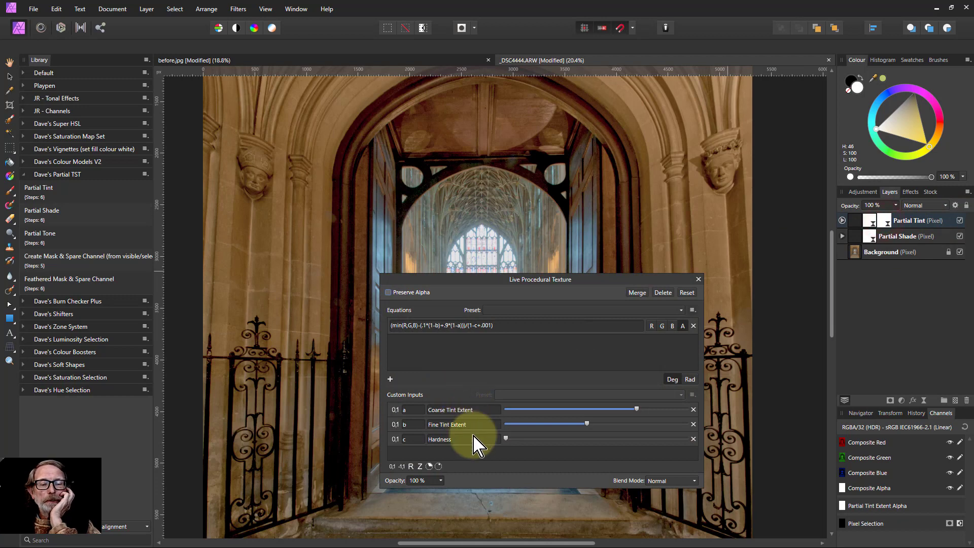
left_click_drag(506, 440, 614, 439)
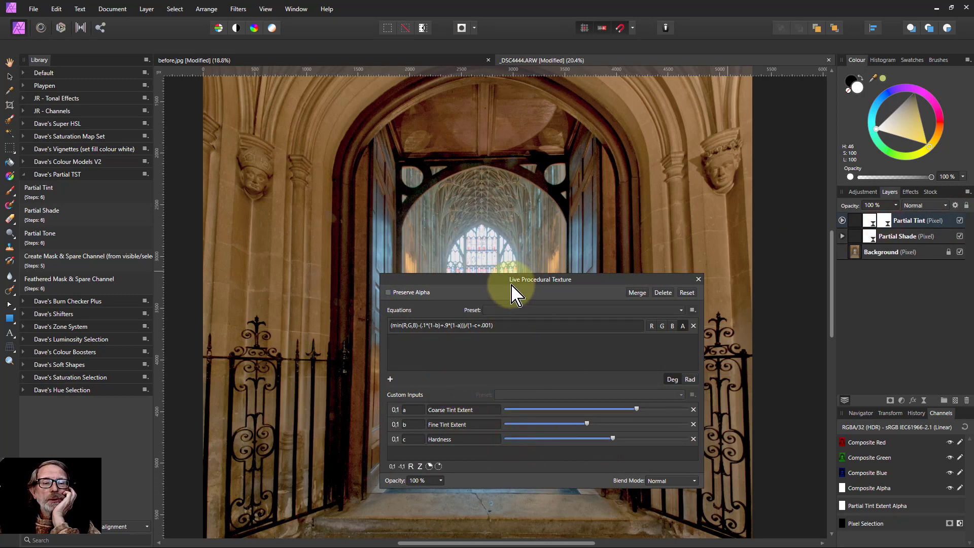
left_click_drag(511, 287, 510, 337)
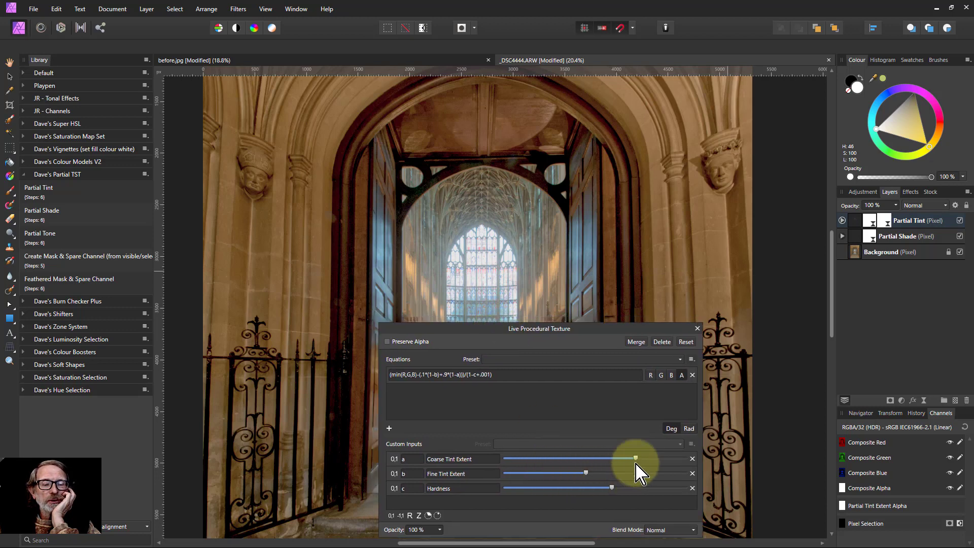
left_click_drag(636, 459, 675, 459)
left_click_drag(673, 460, 655, 459)
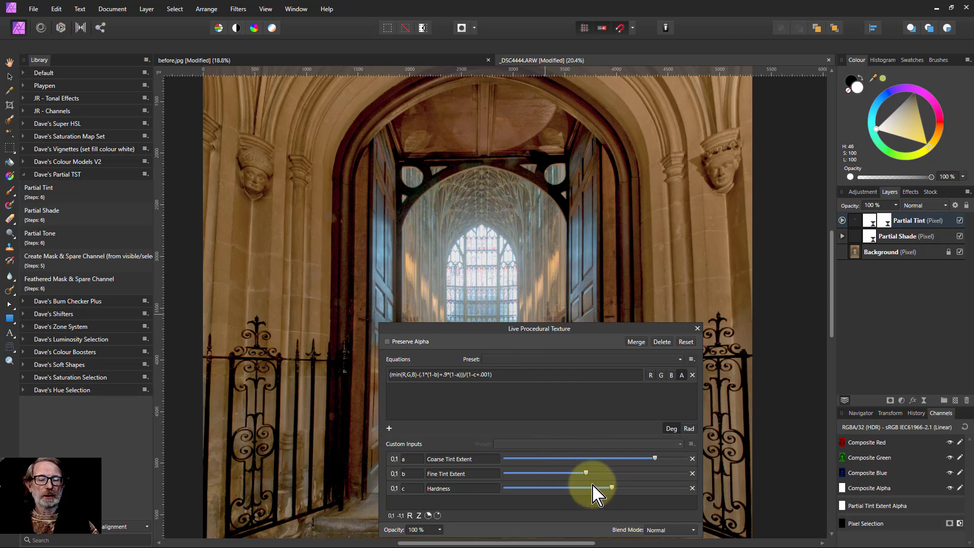
left_click(697, 329)
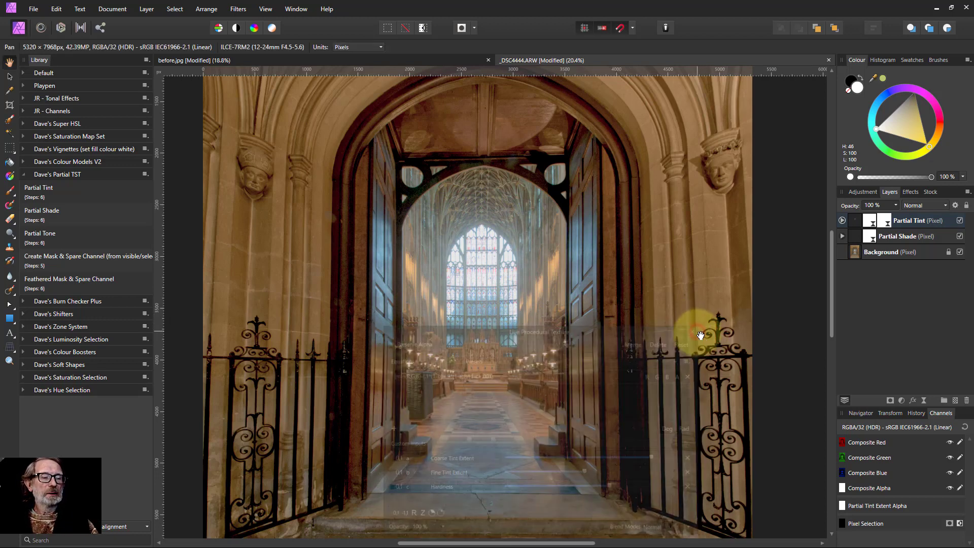
Add a Channel Mixer adjustment to the Partial Tint layer and set its Red output to 200% red and -58% blue
left_click(855, 219)
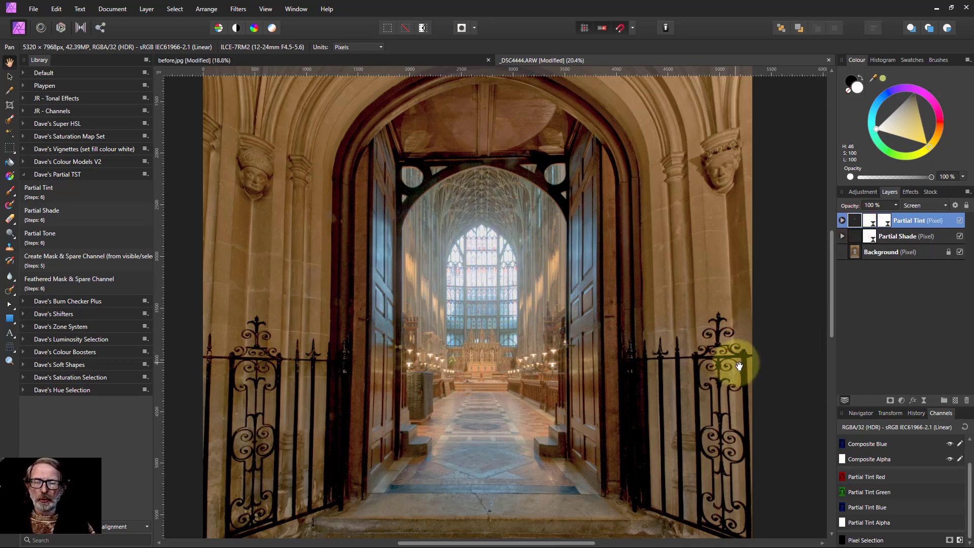
left_click(902, 401)
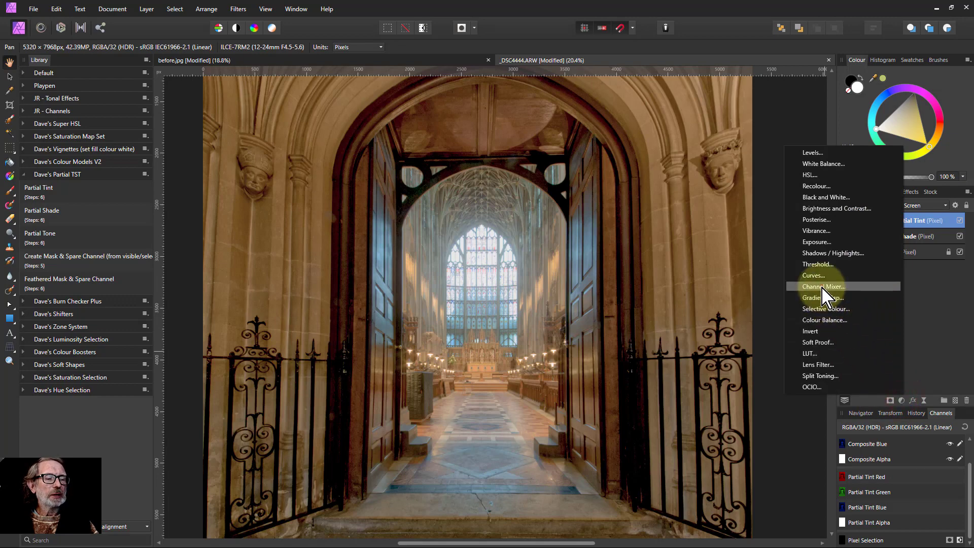
left_click(839, 287)
left_click_drag(690, 335, 651, 304)
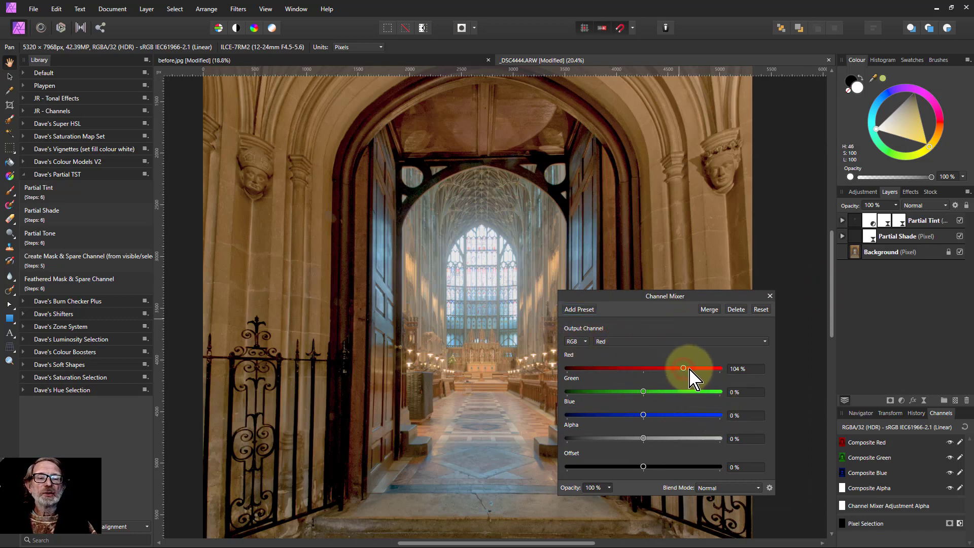
left_click_drag(689, 369, 732, 374)
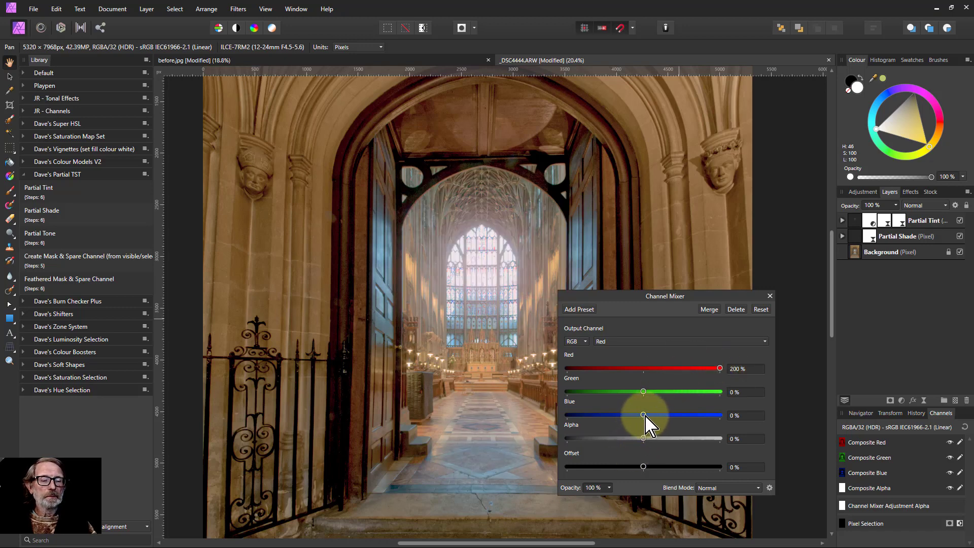
left_click_drag(645, 416, 622, 423)
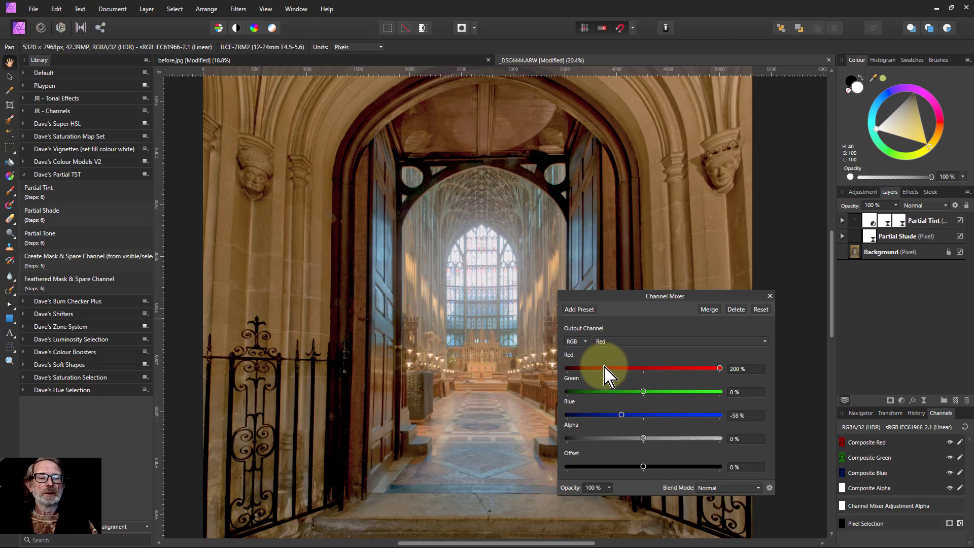
Set the Channel Mixer's Blue output to 71% blue and compare the photo with the Partial Tint layer hidden and shown
left_click(613, 343)
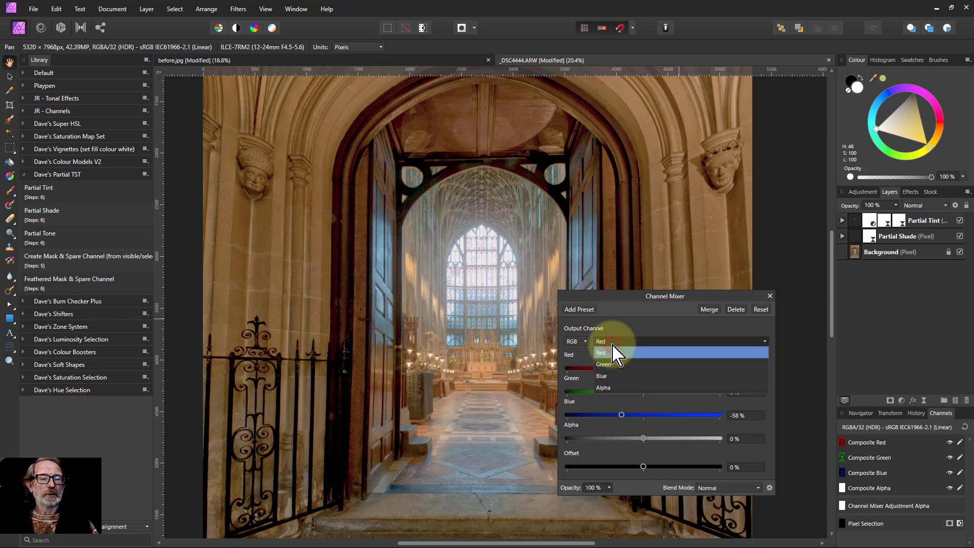
left_click(616, 378)
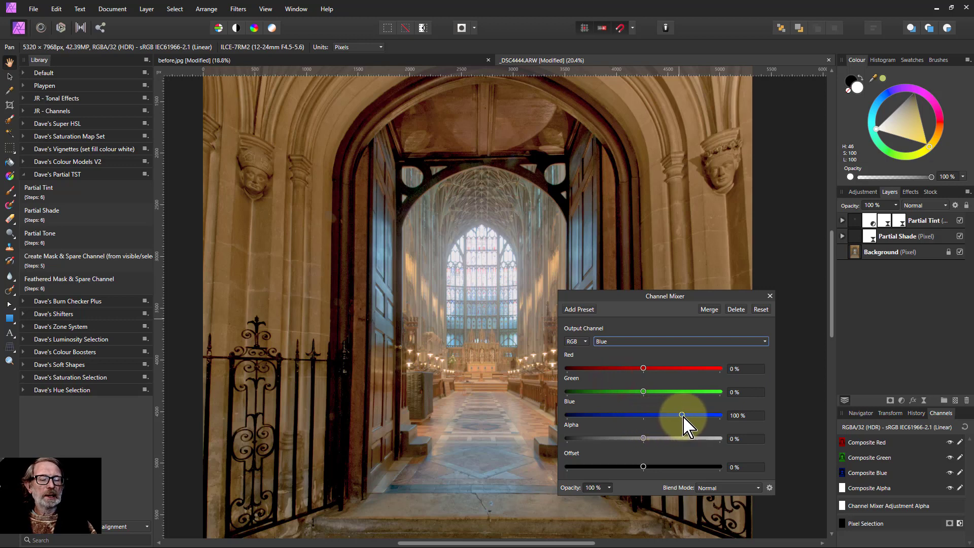
mouse_move(670, 416)
left_mouse_down()
mouse_move(597, 417)
mouse_move(669, 417)
left_mouse_up()
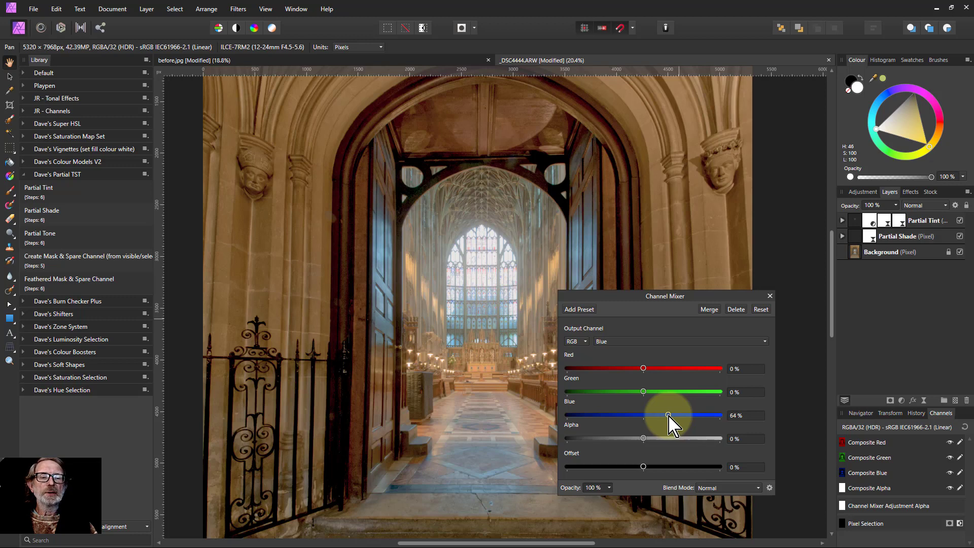
left_click_drag(669, 417, 671, 416)
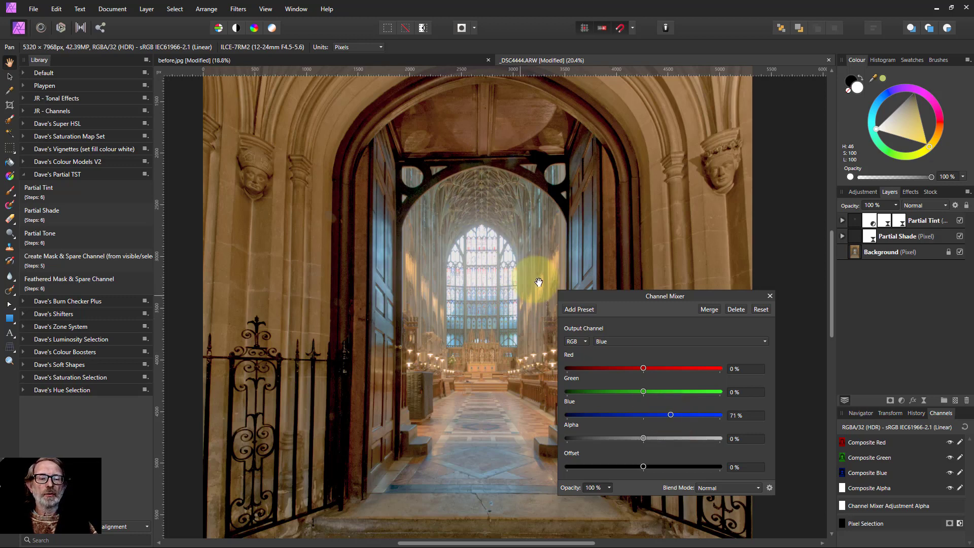
left_click(960, 221)
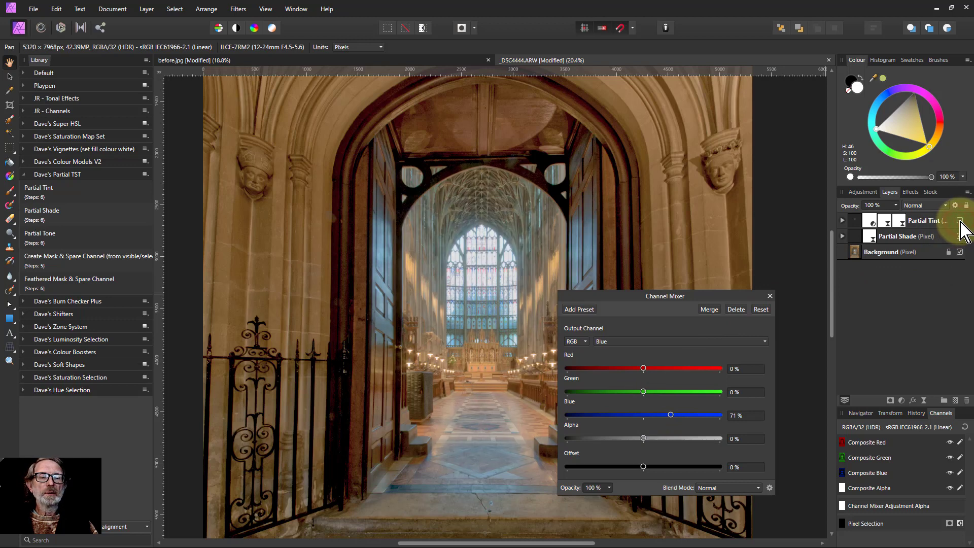
left_click(960, 221)
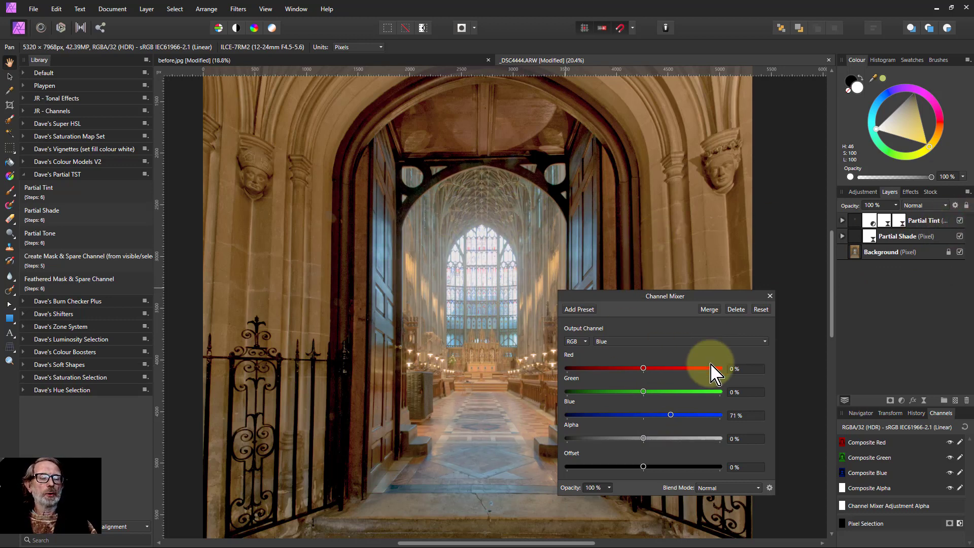
left_click(770, 297)
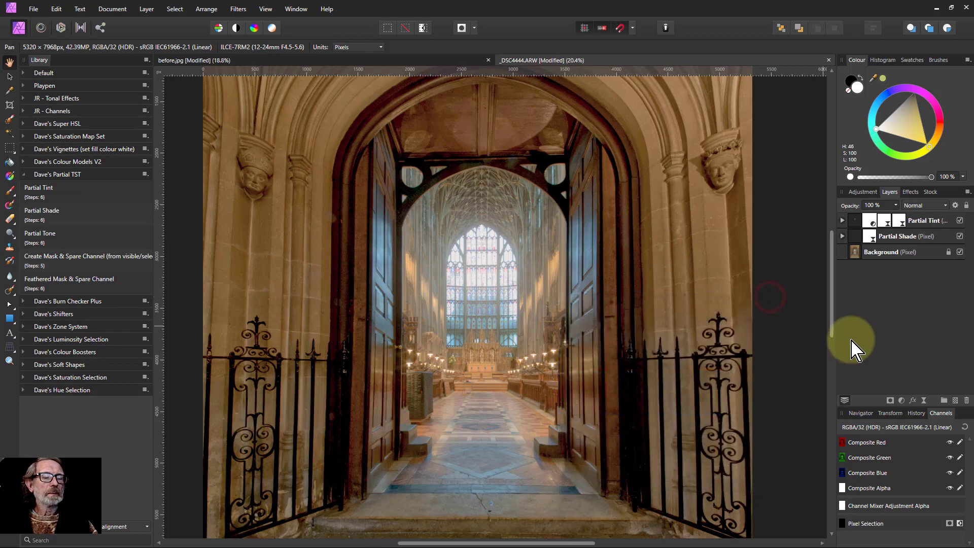
Apply the Soft Trapezoid macro from Dave's Soft Shapes above the Partial Tint layer
scroll(536, 316, "down", 3)
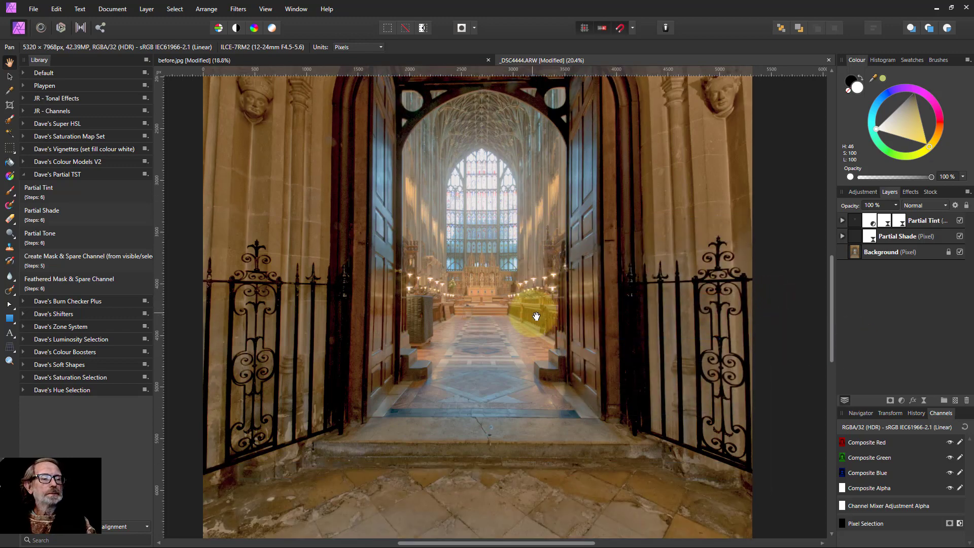
scroll(536, 316, "down", 3)
scroll(572, 299, "up", 1)
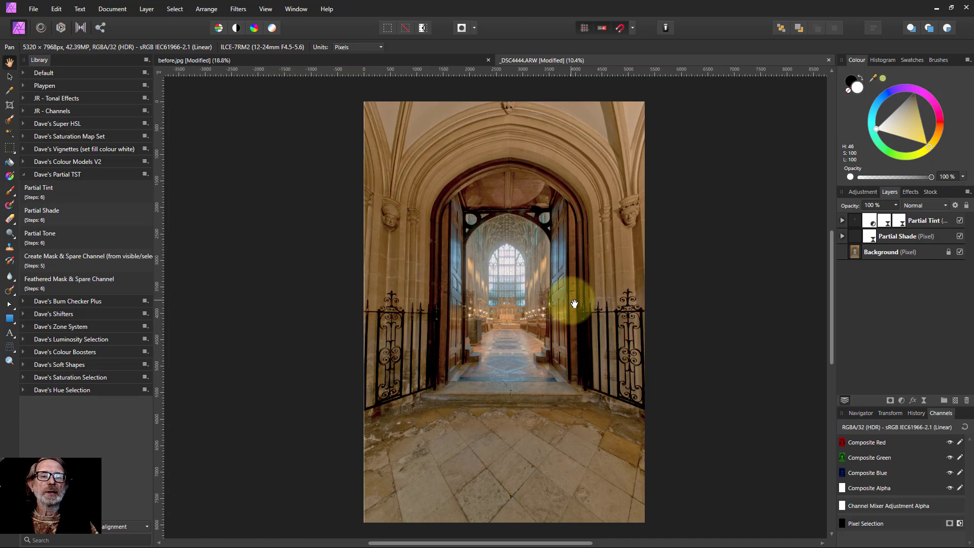
scroll(574, 303, "down", 1)
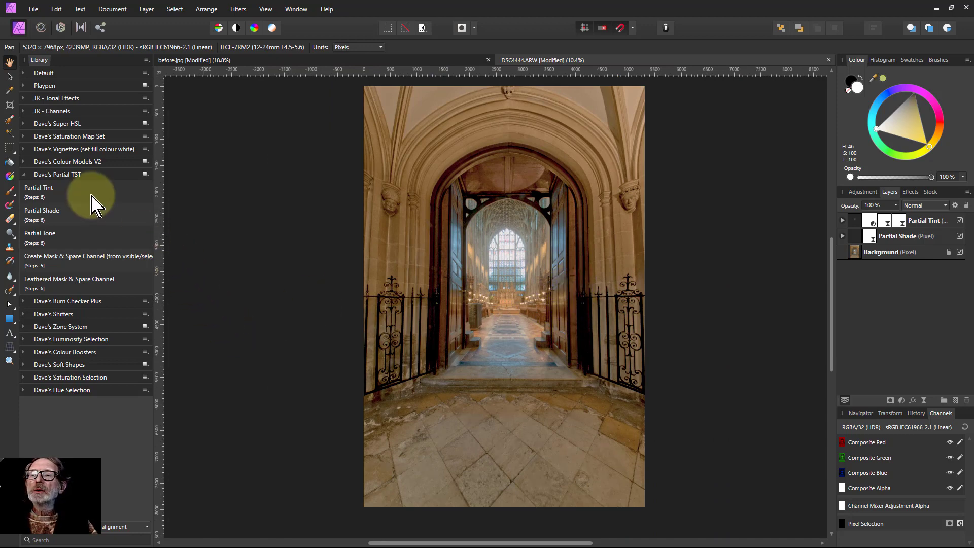
left_click(24, 365)
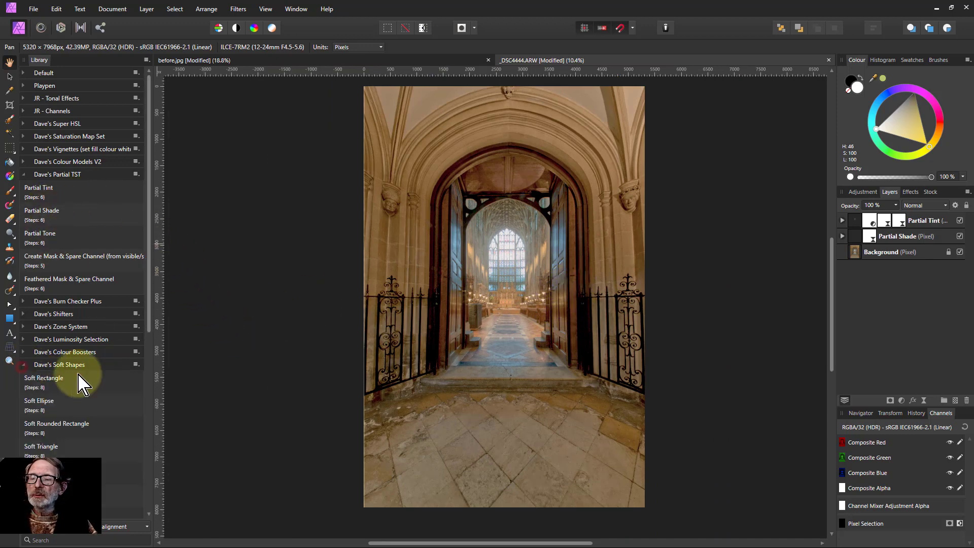
scroll(86, 383, "down", 5)
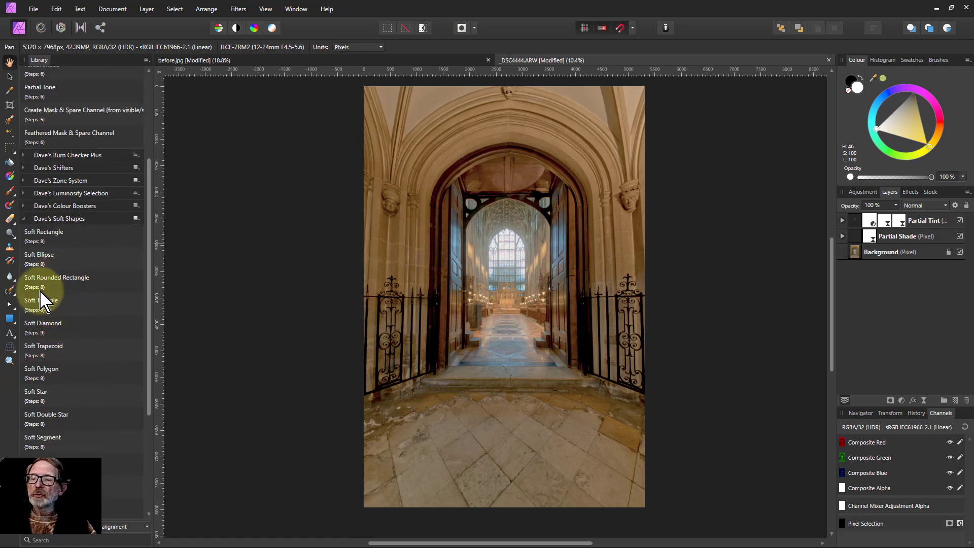
left_click(45, 349)
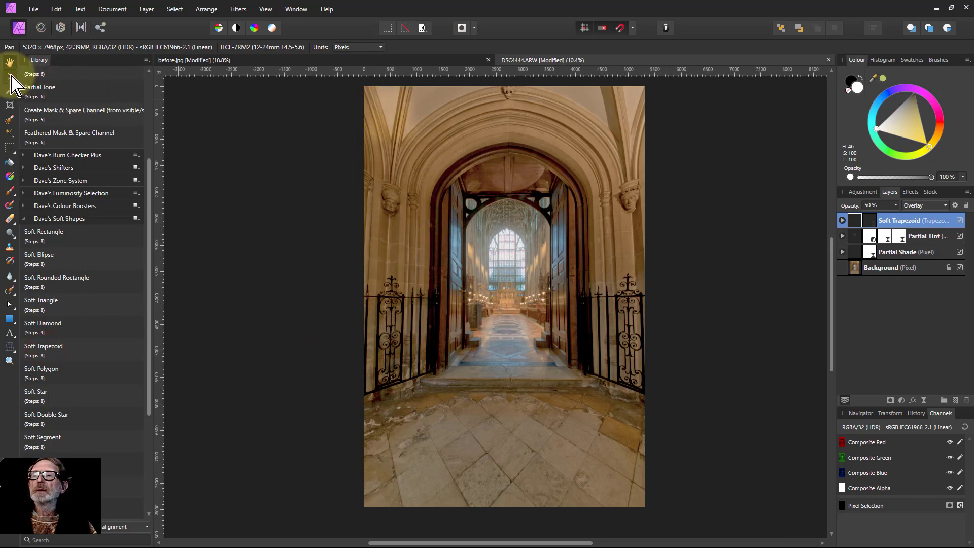
Centre the soft trapezoid on the doorway, widen it to reach both iron gates, and extend it down over the foreground paving
left_click(10, 76)
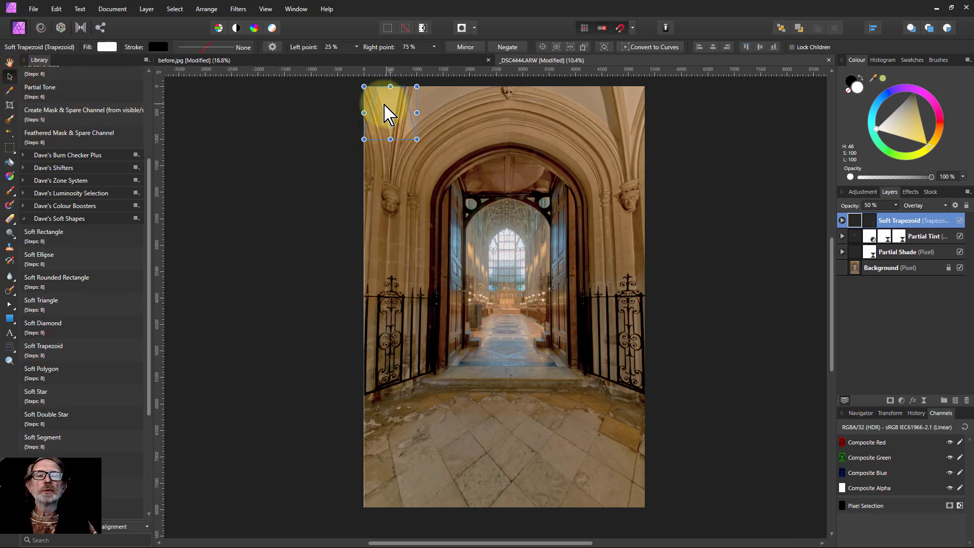
left_click_drag(384, 105, 393, 271)
left_click_drag(530, 270, 610, 270)
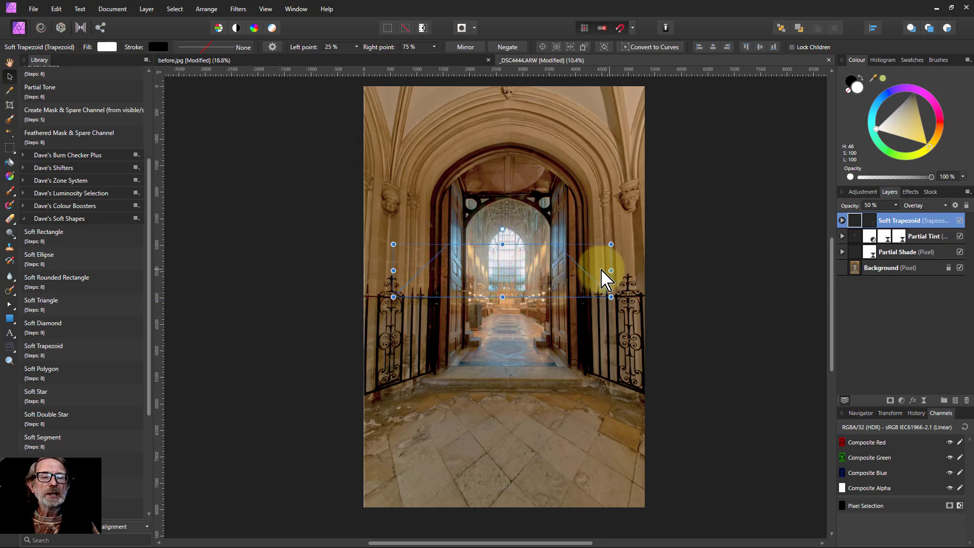
left_click_drag(503, 301, 505, 468)
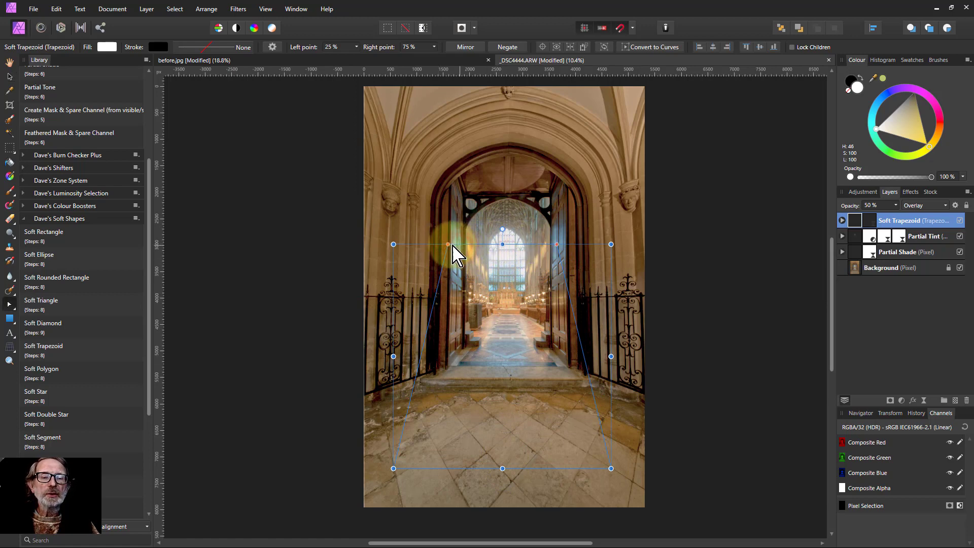
Narrow the soft trapezoid's upper edge to a 44% left point and 60% right point, and fill it with orange-yellow (RGB 226, 142, 0)
left_click_drag(451, 245, 490, 245)
left_click_drag(556, 245, 526, 245)
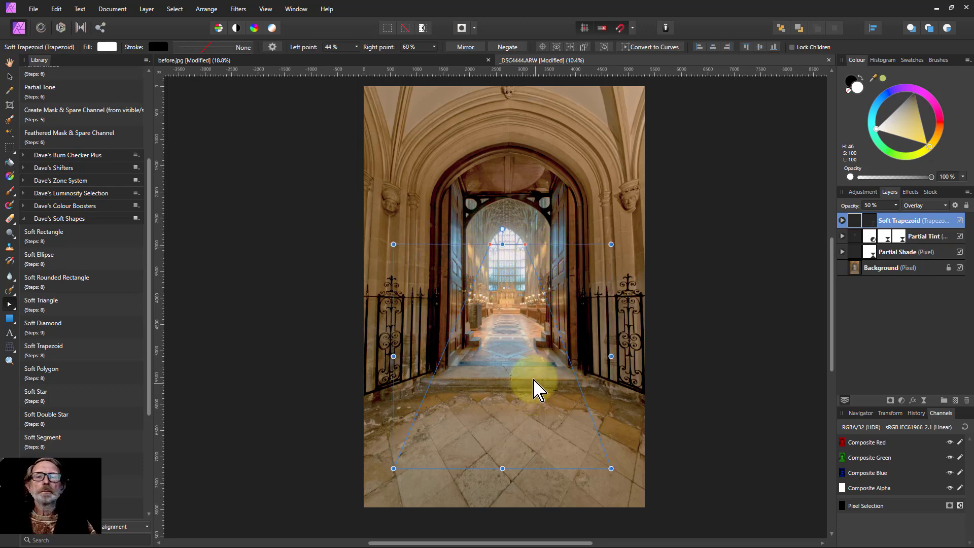
left_click(108, 47)
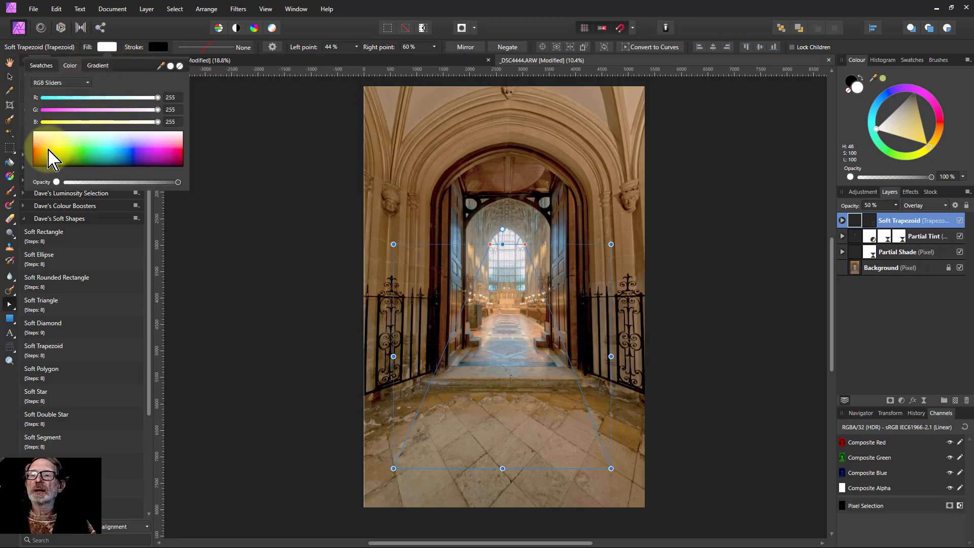
left_click(43, 151)
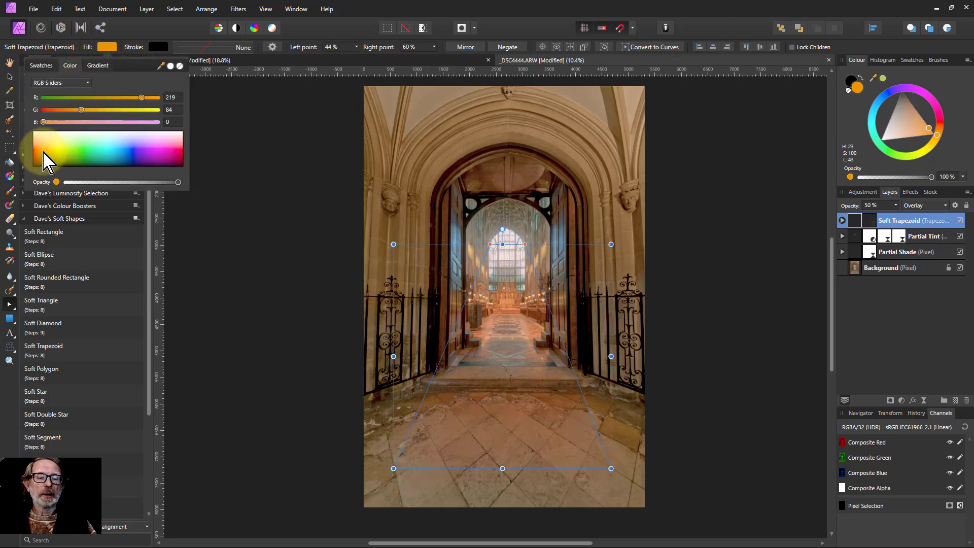
left_click(49, 152)
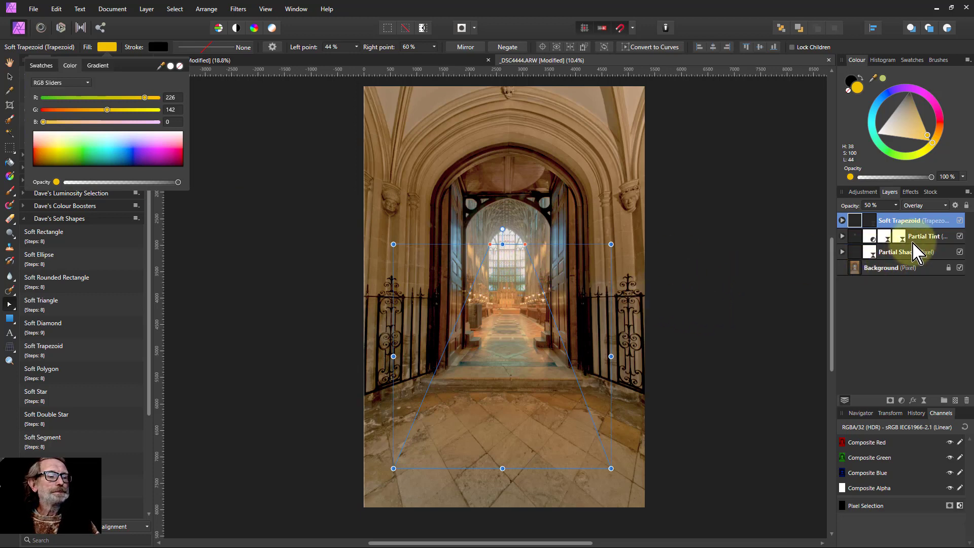
Set the radius of the Soft Trapezoid's Softness Gaussian Blur to 300 px and collapse the layer
left_click(869, 221)
left_click(870, 222)
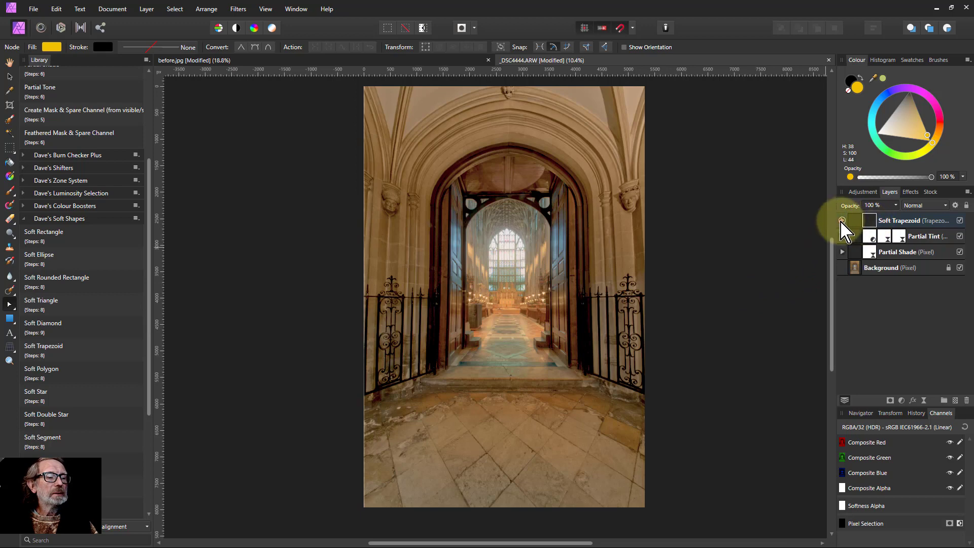
left_click(842, 221)
double_click(869, 235)
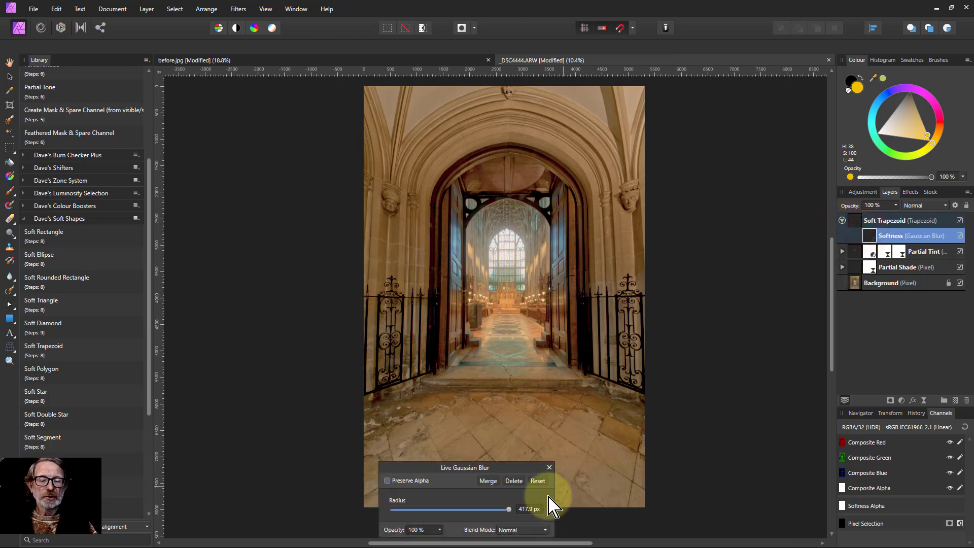
left_click(538, 510)
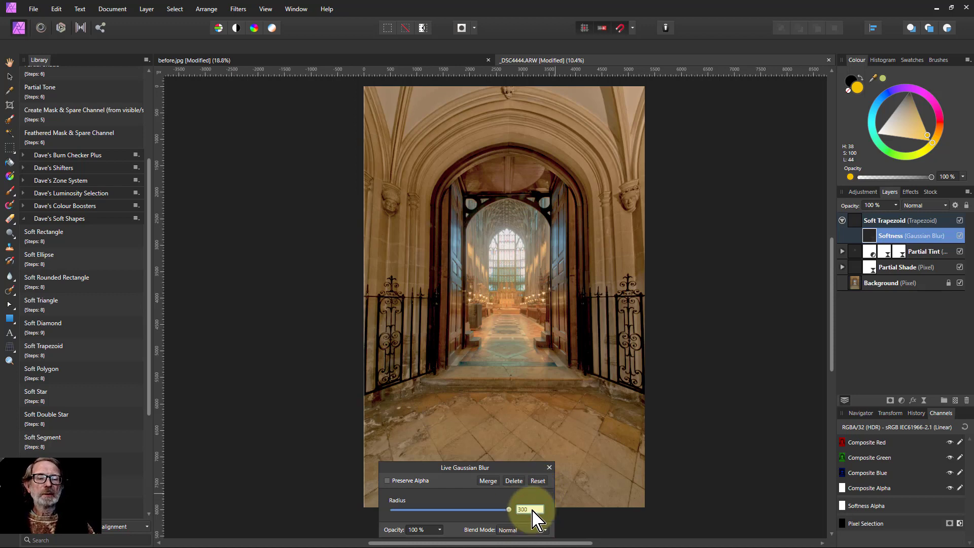
left_click(549, 468)
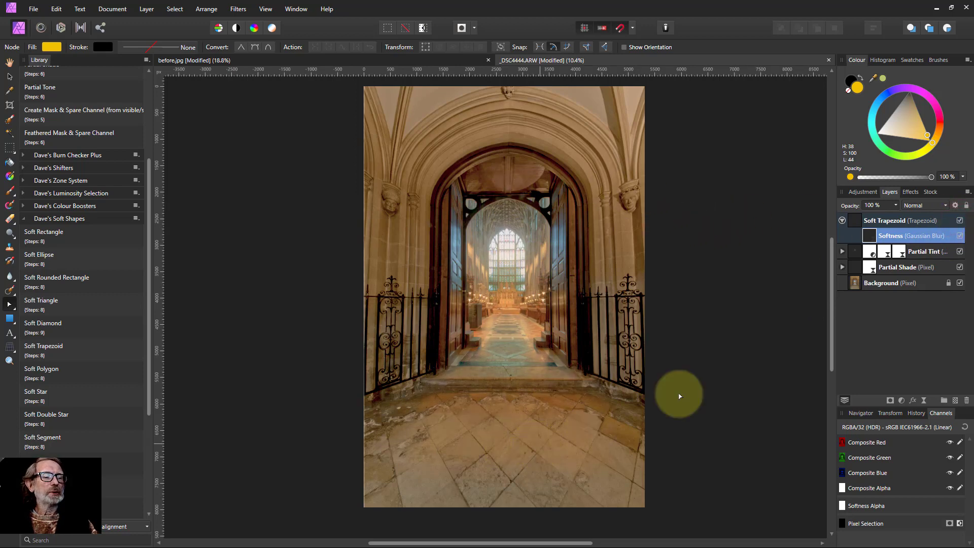
left_click(842, 220)
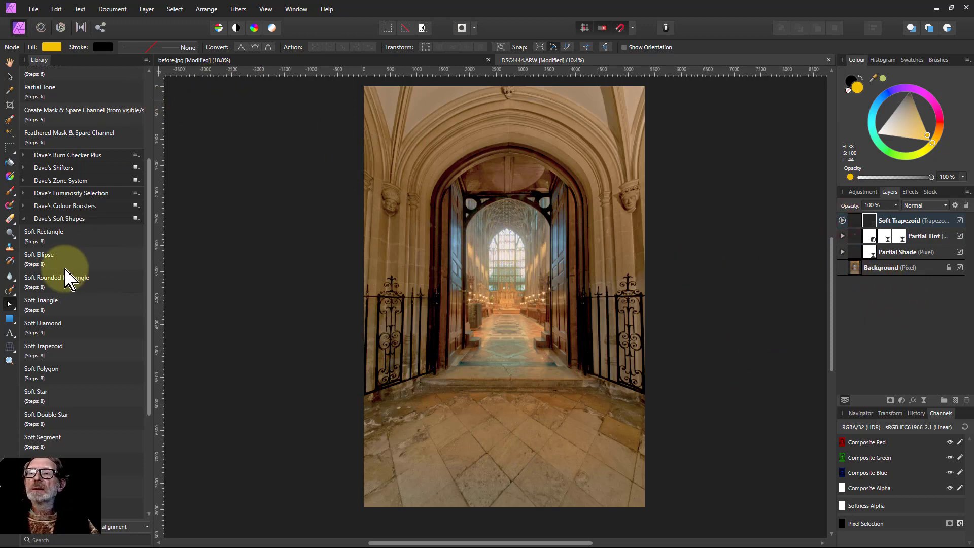
Apply the Vignette Ellipse Curve macro from Dave's Vignettes and stretch the resulting group to cover the whole photo
scroll(62, 273, "up", 3)
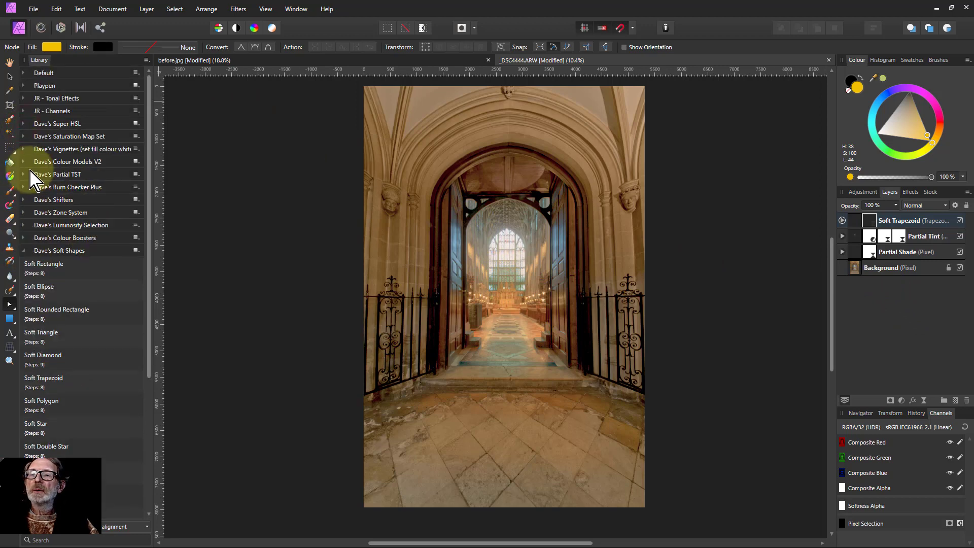
left_click(24, 150)
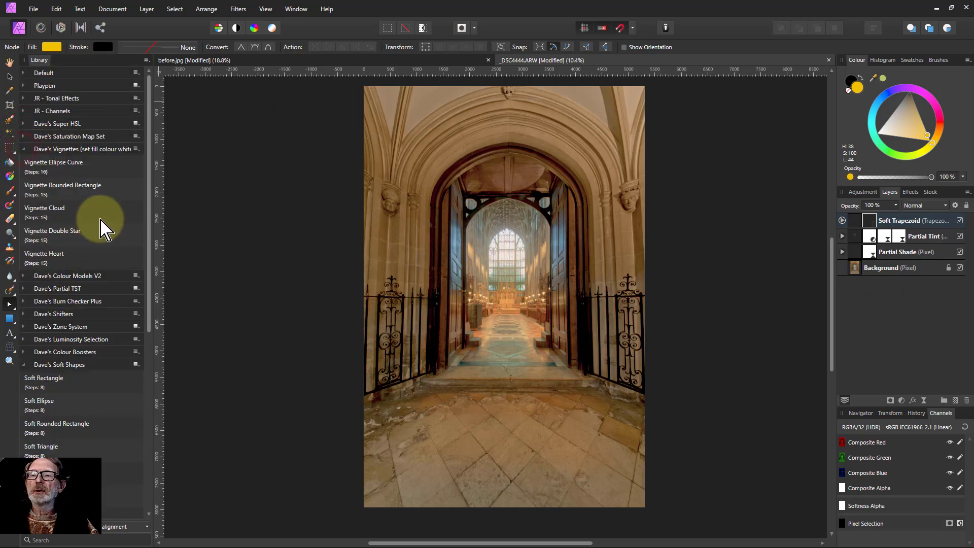
left_click(53, 167)
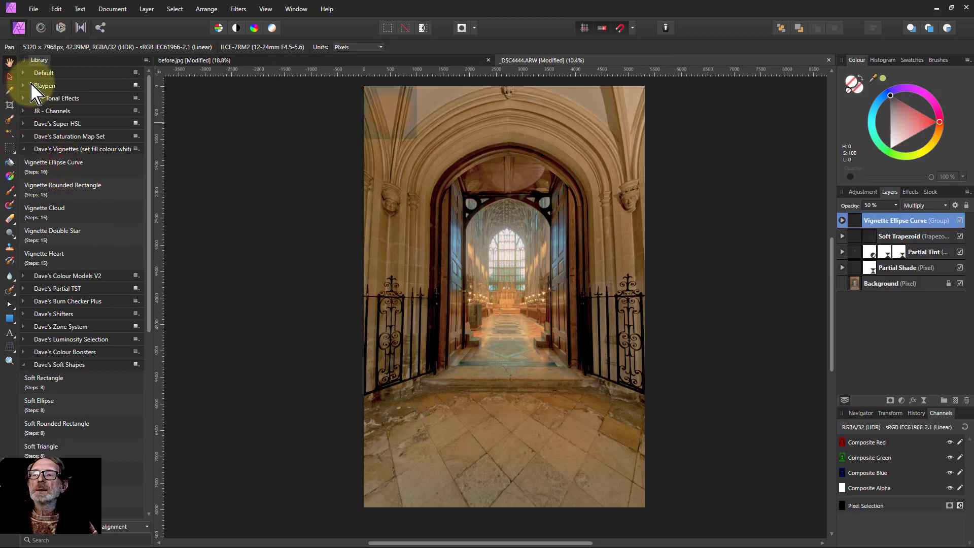
left_click(10, 76)
left_click_drag(417, 113, 645, 113)
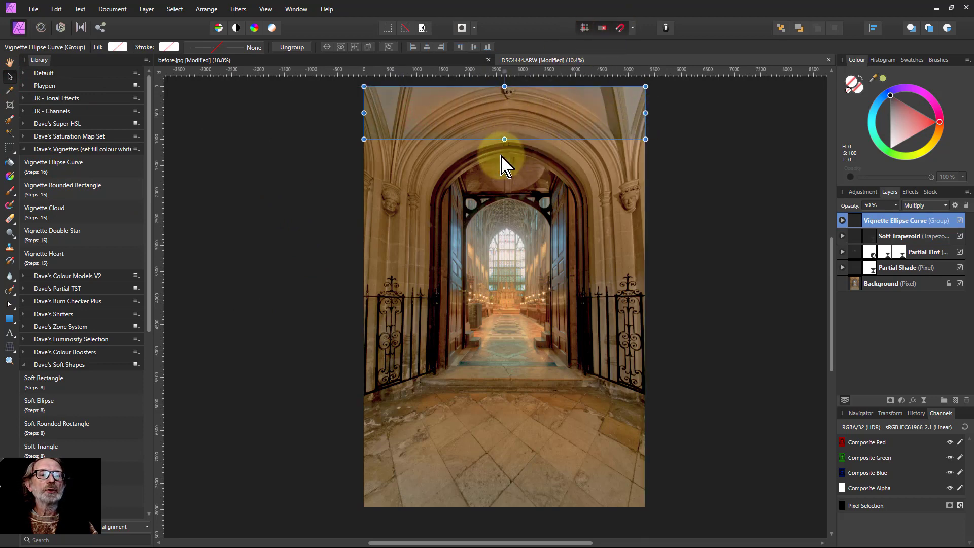
left_click_drag(504, 139, 504, 508)
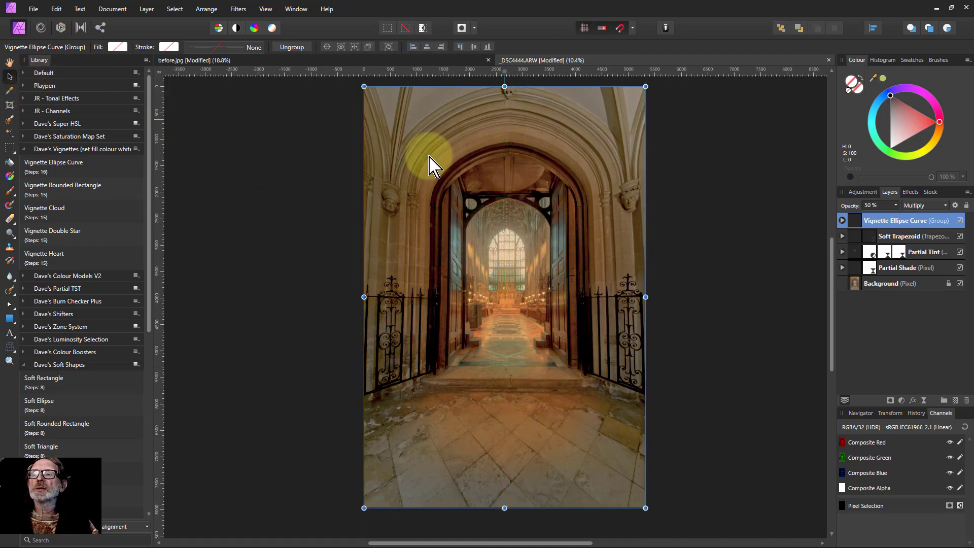
Change the fill of the ellipse curve inside the Vignette Ellipse Curve group to white
left_click(842, 220)
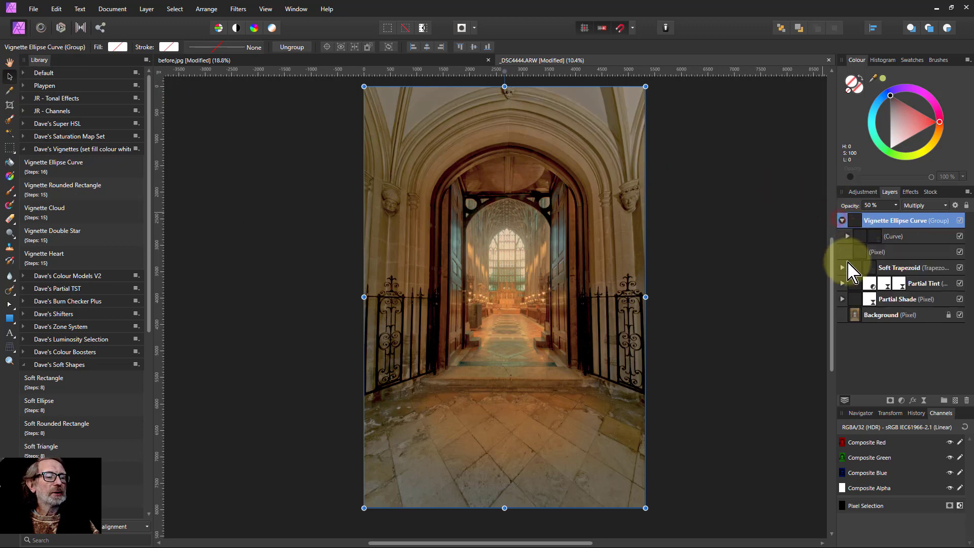
left_click(848, 236)
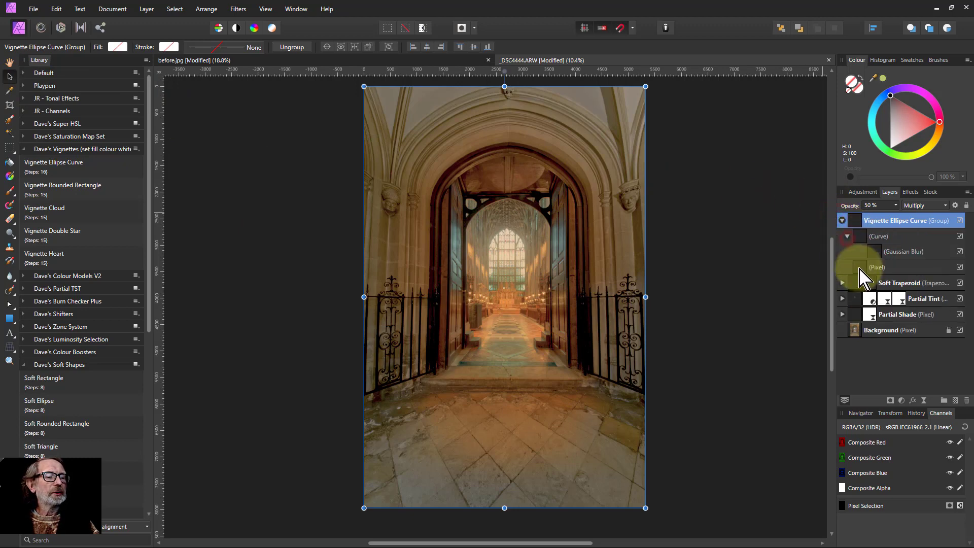
left_click(861, 236)
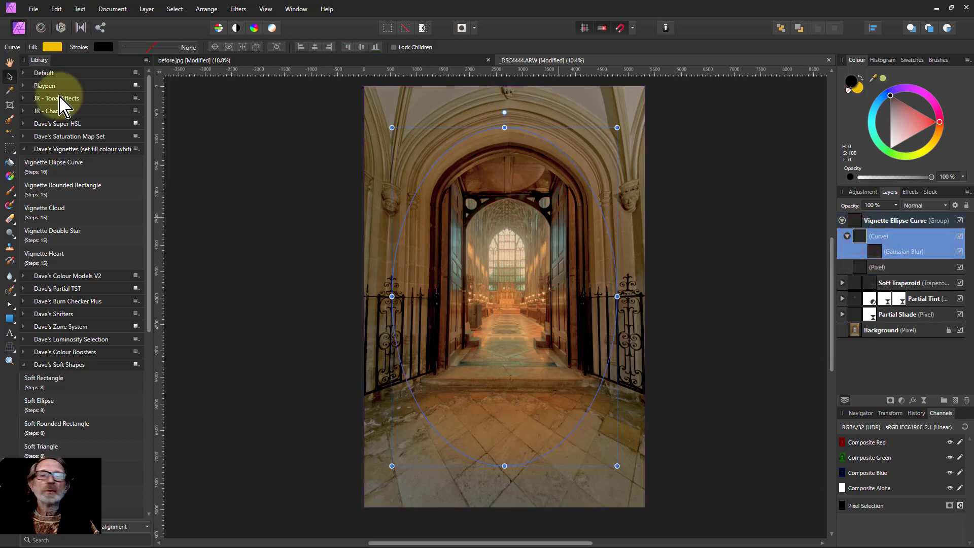
left_click(52, 48)
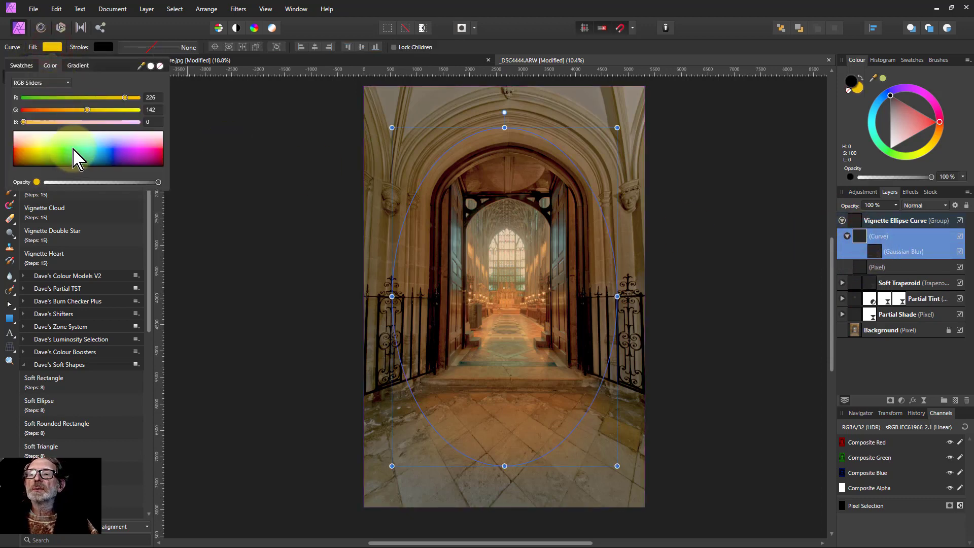
left_click_drag(74, 157, 74, 134)
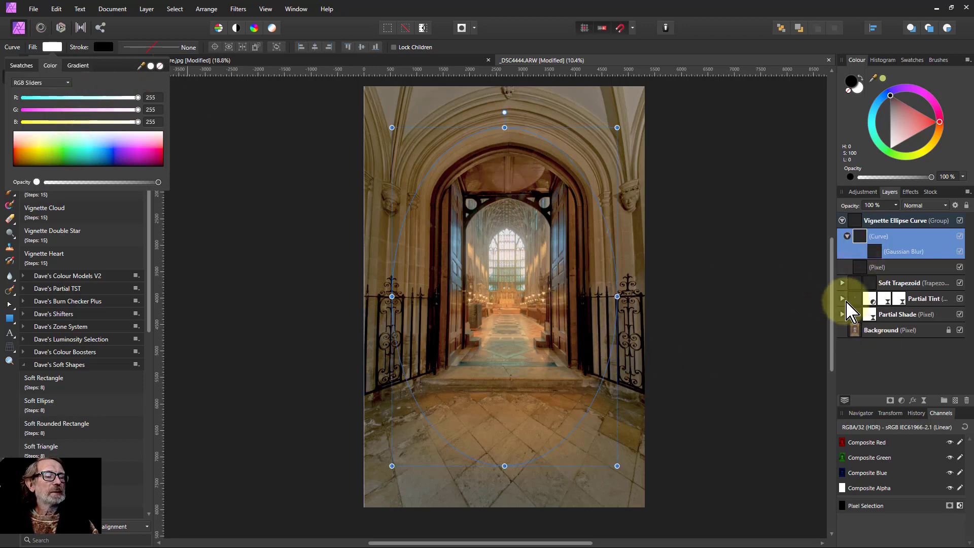
Set the Vignette Ellipse Curve group's opacity to 85%
left_click(855, 222)
left_click(864, 221)
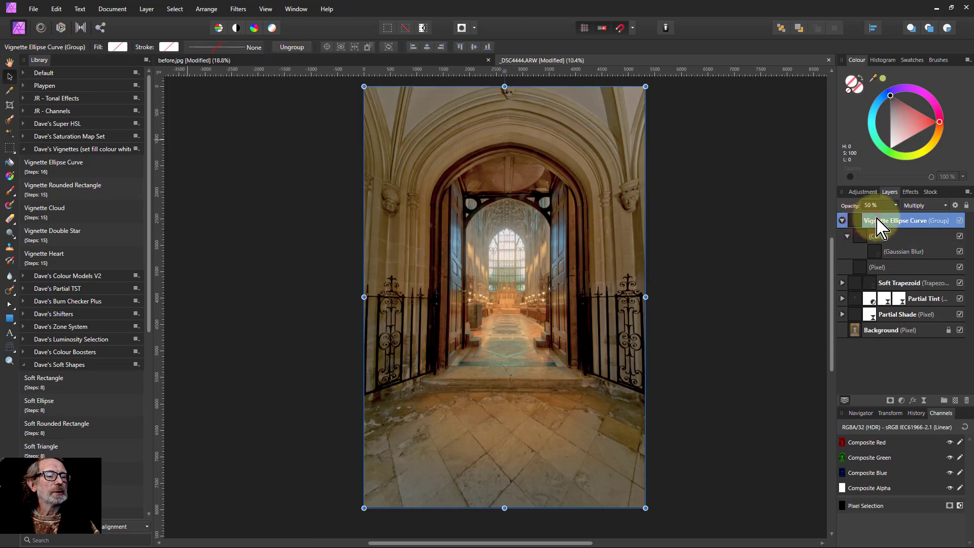
left_click_drag(897, 205, 922, 224)
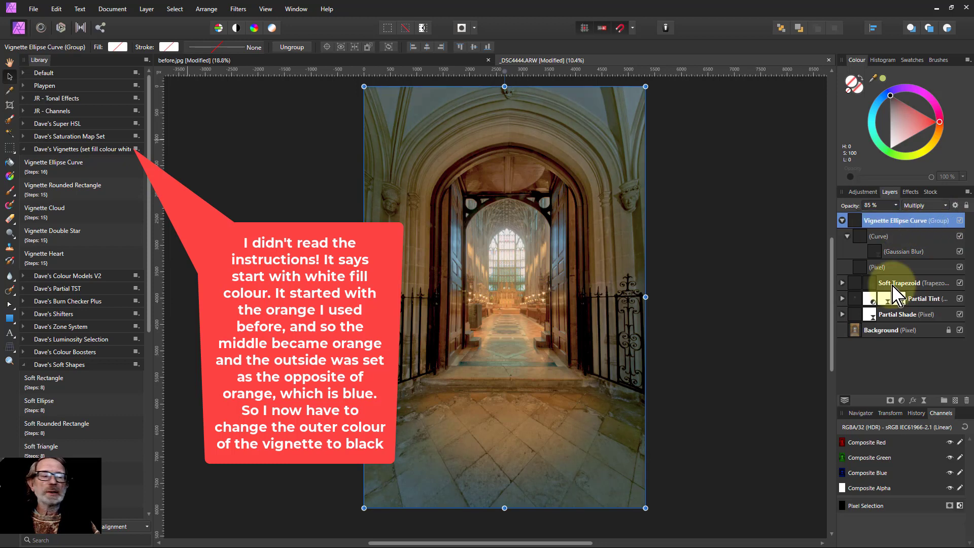
Flood fill the pixel layer inside the vignette group with black
left_click(864, 269)
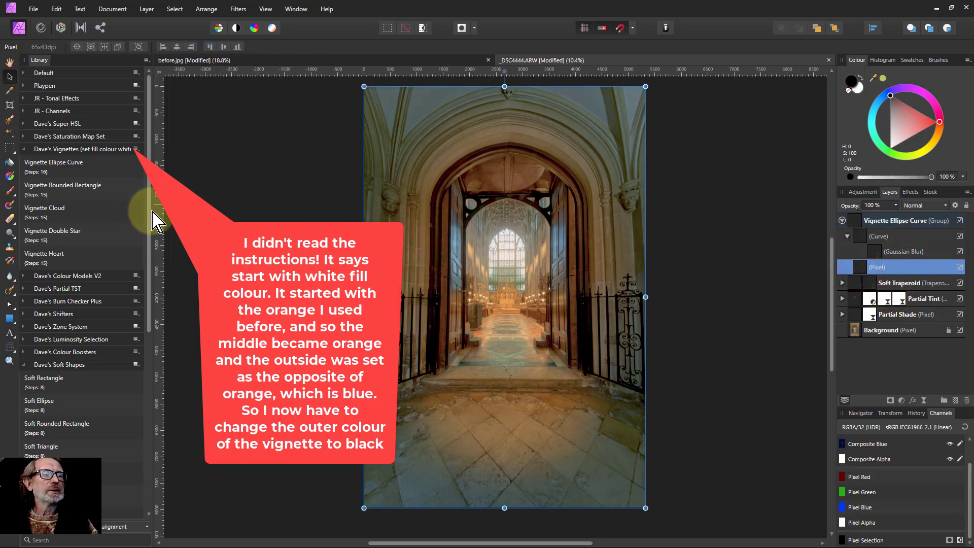
left_click(10, 162)
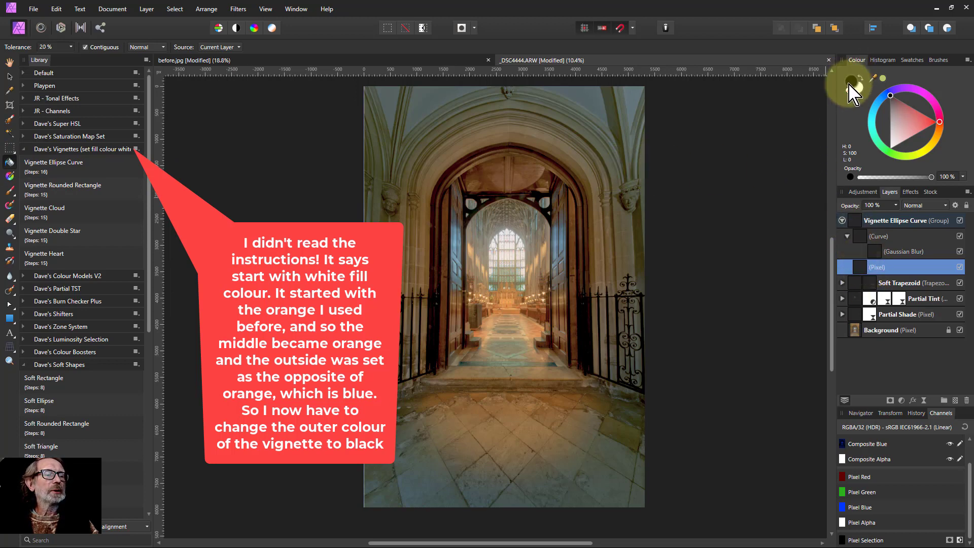
left_click(621, 258)
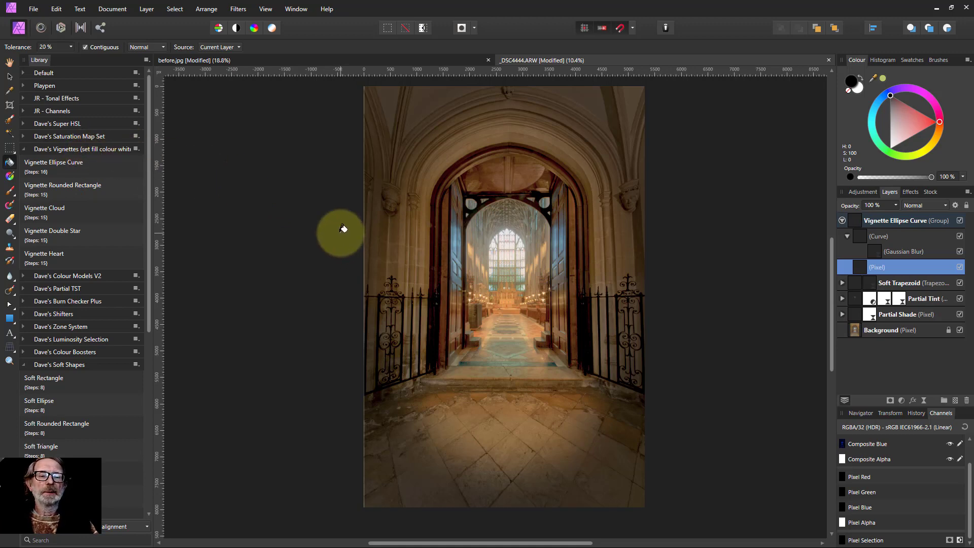
Extend the vignette's ellipse curve slightly upward over the arch and slightly downward over the paving
left_click(861, 243)
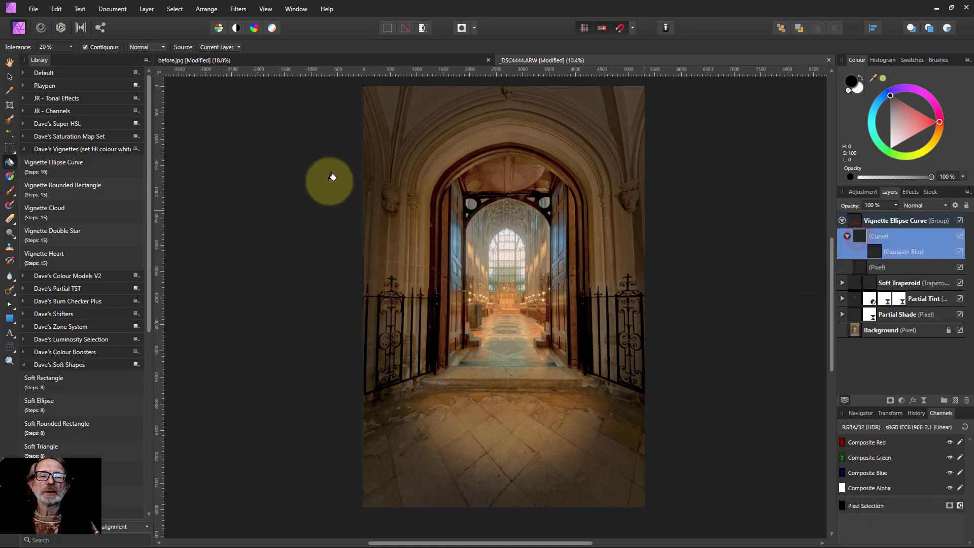
left_click(10, 76)
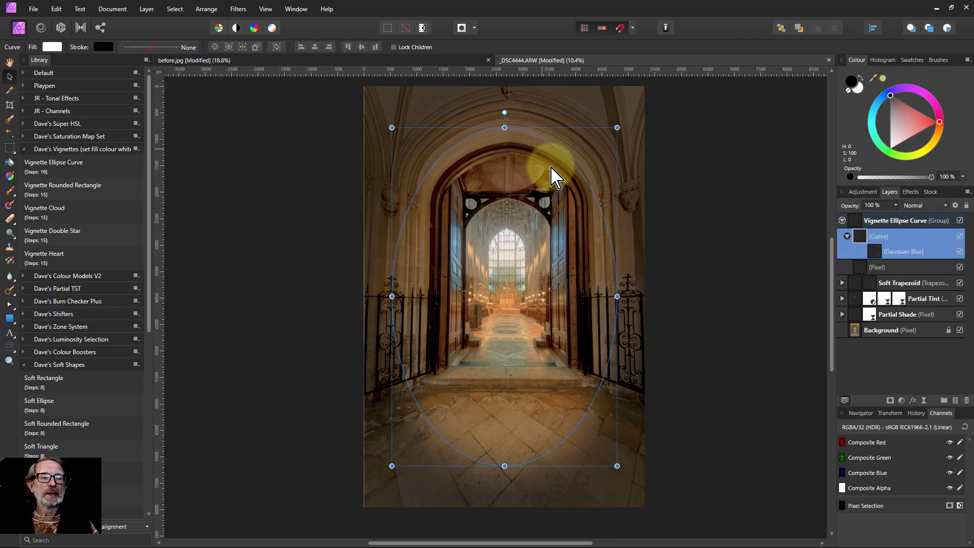
mouse_move(505, 127)
left_mouse_down()
mouse_move(504, 109)
mouse_move(505, 120)
left_mouse_up()
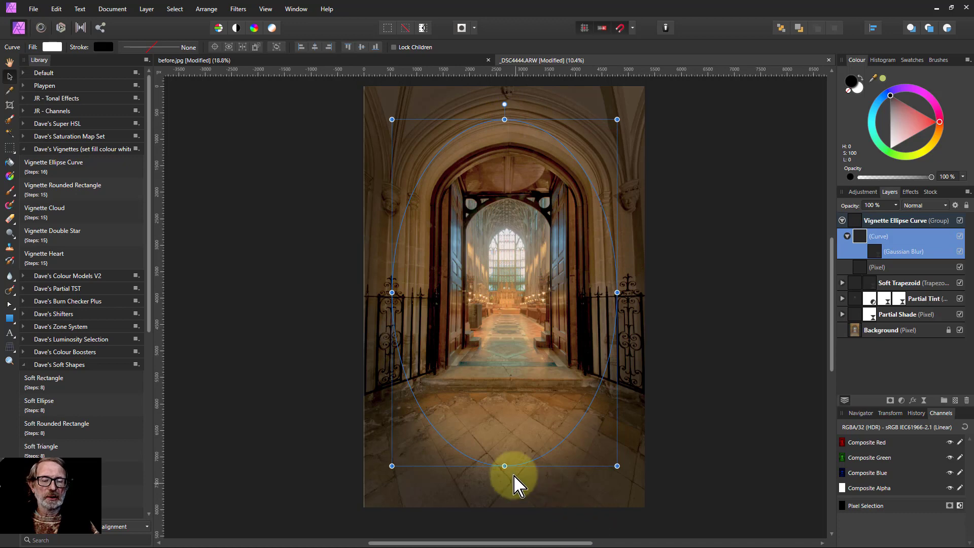
mouse_move(505, 466)
left_mouse_down()
mouse_move(505, 484)
mouse_move(504, 469)
left_mouse_up()
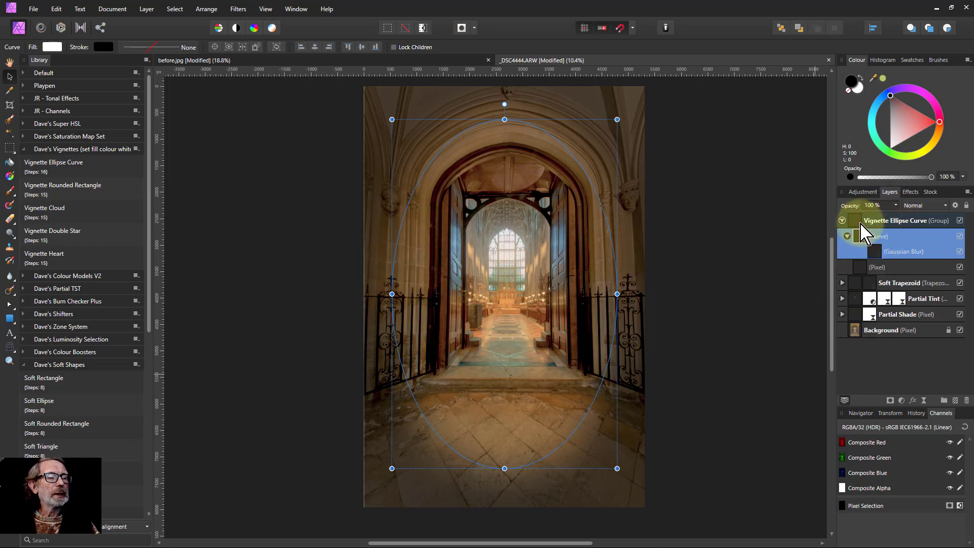
Set the vignette group's opacity to 100% and the radius of its curve's Gaussian Blur to 500 px
left_click(885, 222)
left_click_drag(897, 205, 952, 225)
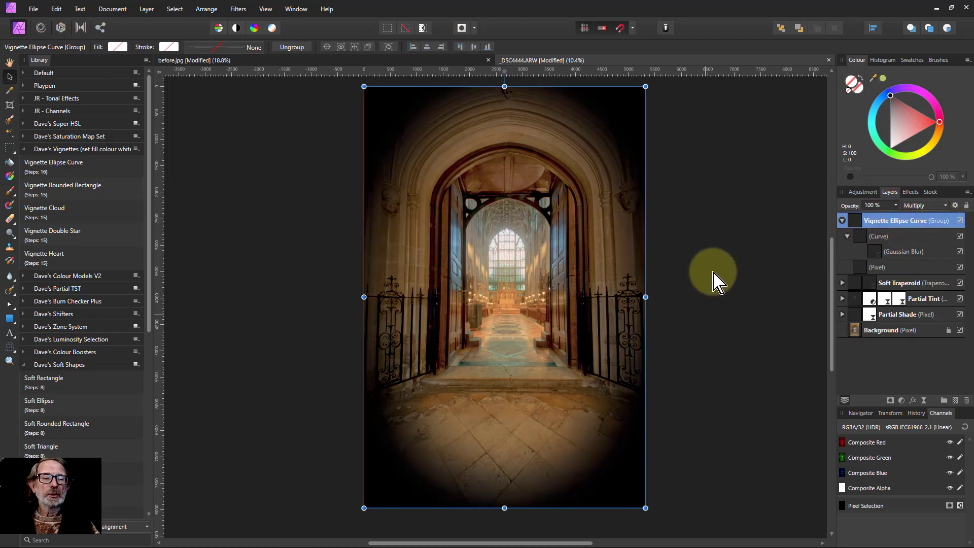
double_click(875, 251)
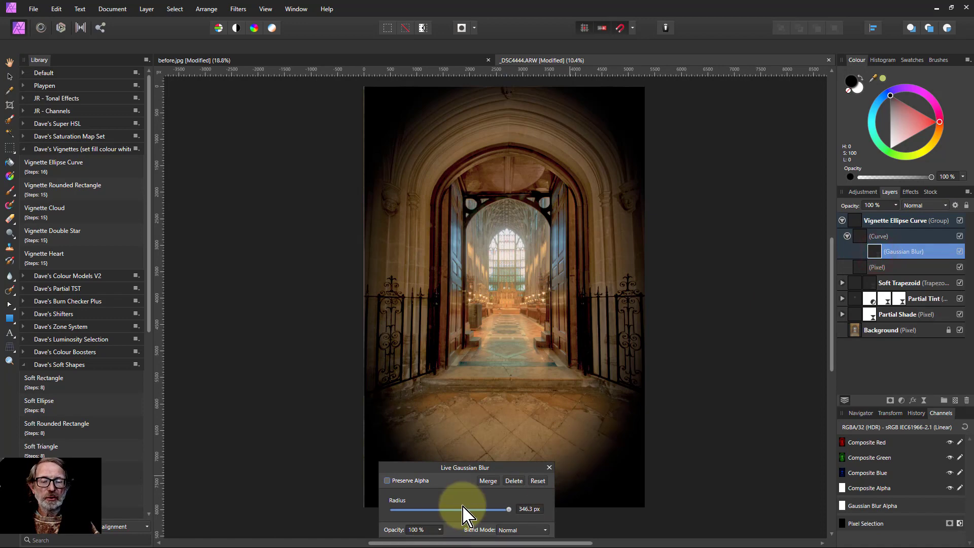
left_click(538, 510)
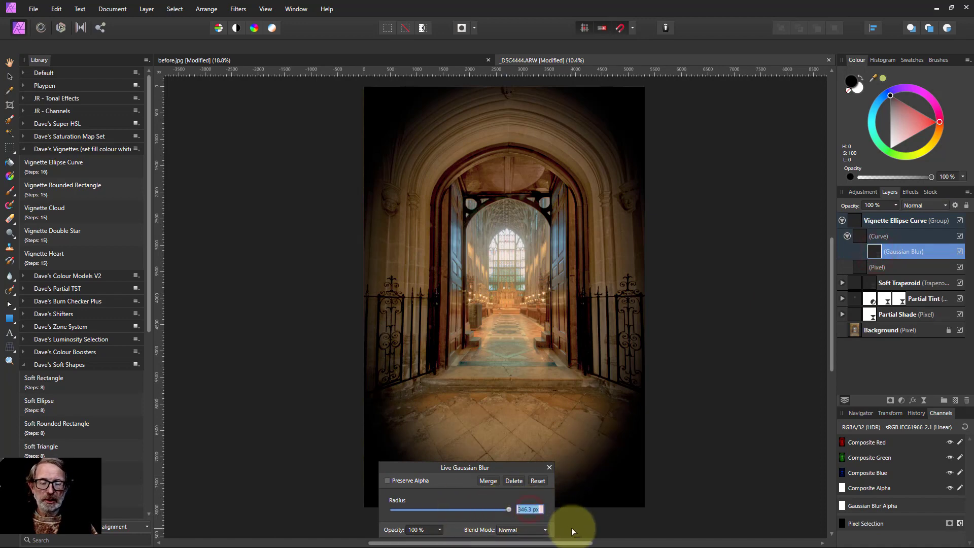
type("500")
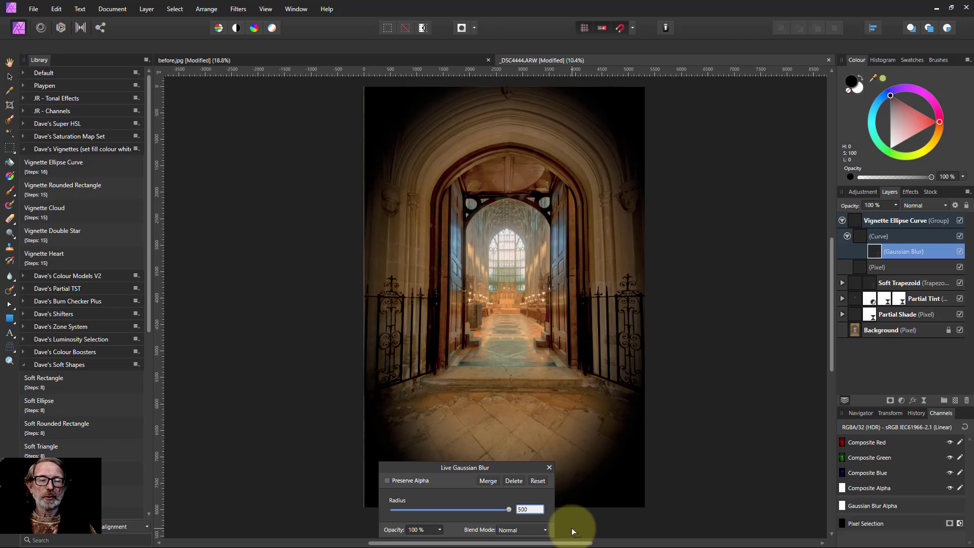
key("Return")
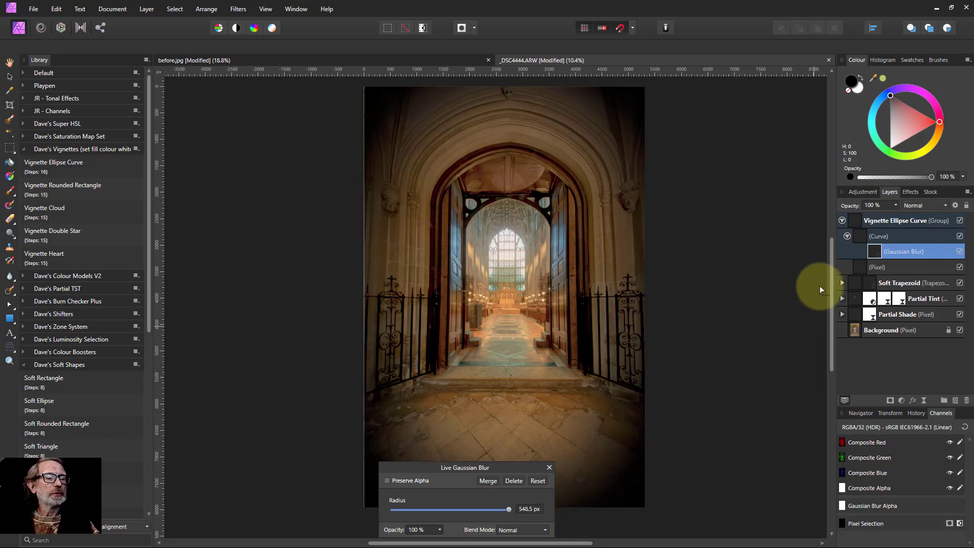
Narrow the vignette's ellipse curve from both sides to about 3500 px wide and lower its upper edge to the top of the doorway
left_click(876, 237)
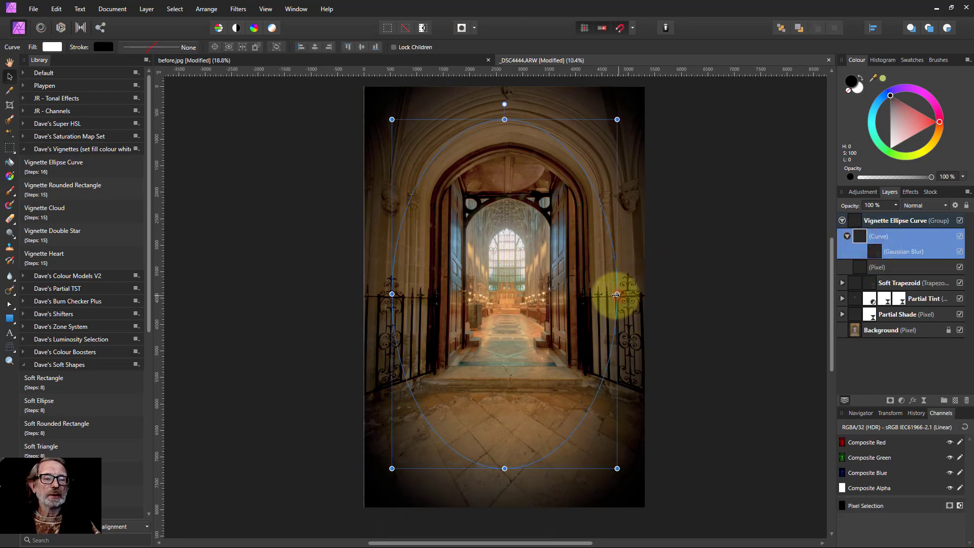
left_click_drag(615, 294, 598, 294)
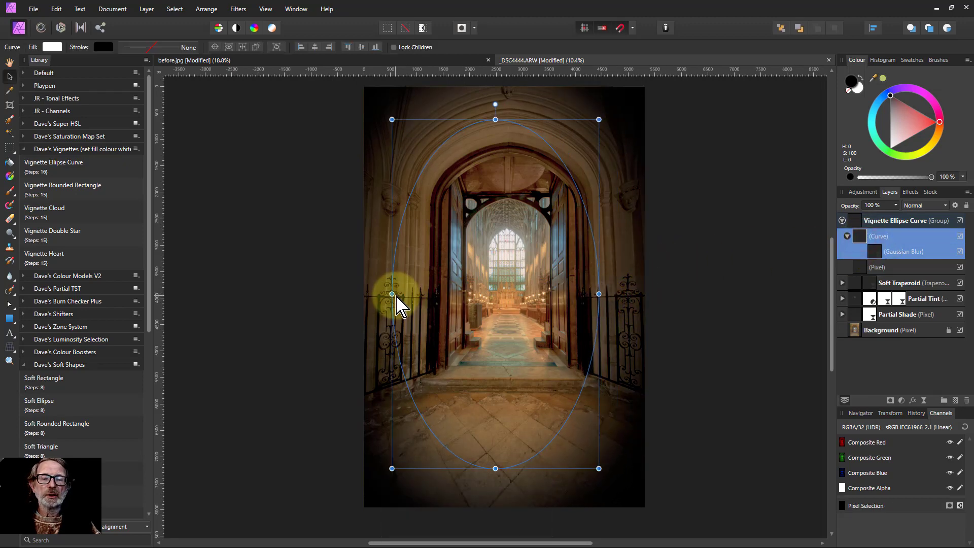
left_click_drag(399, 296, 414, 294)
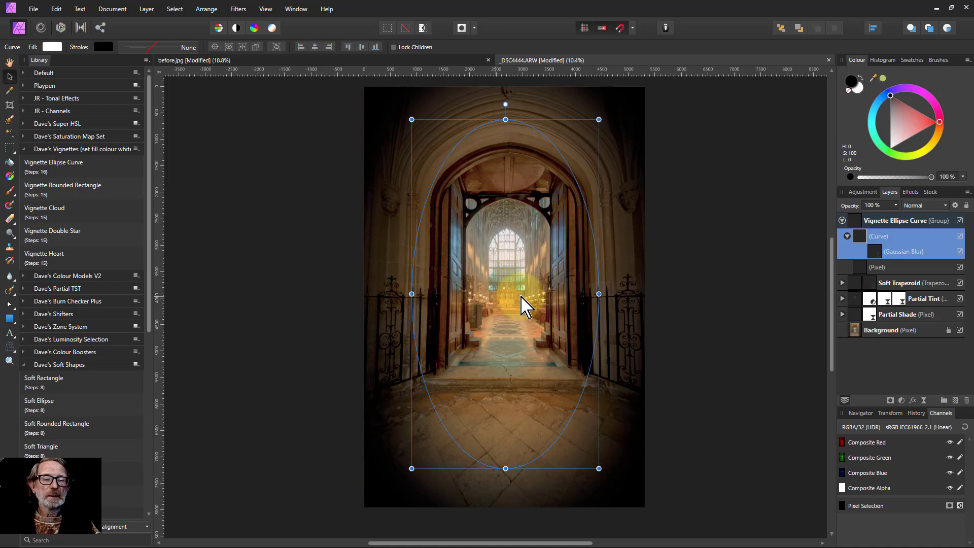
left_click_drag(594, 294, 592, 294)
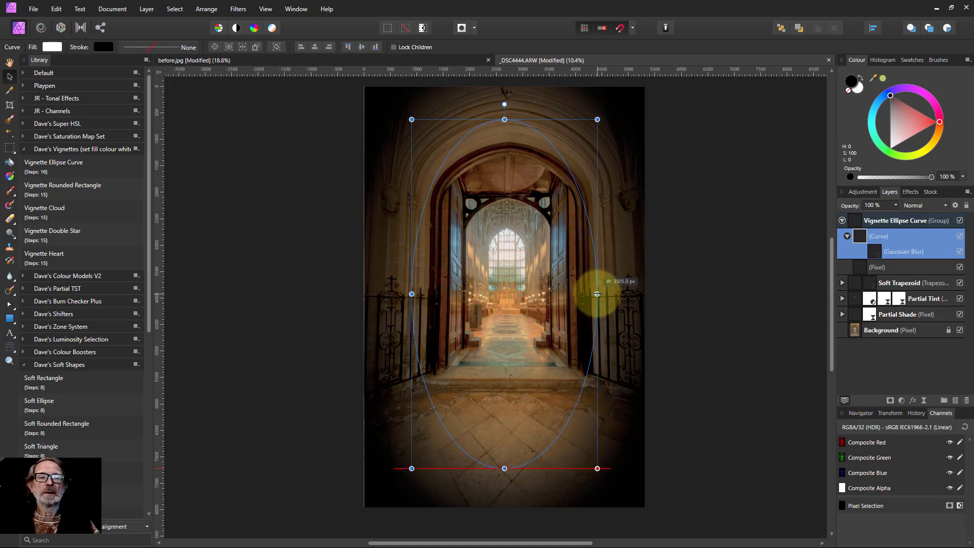
left_click_drag(505, 121, 507, 152)
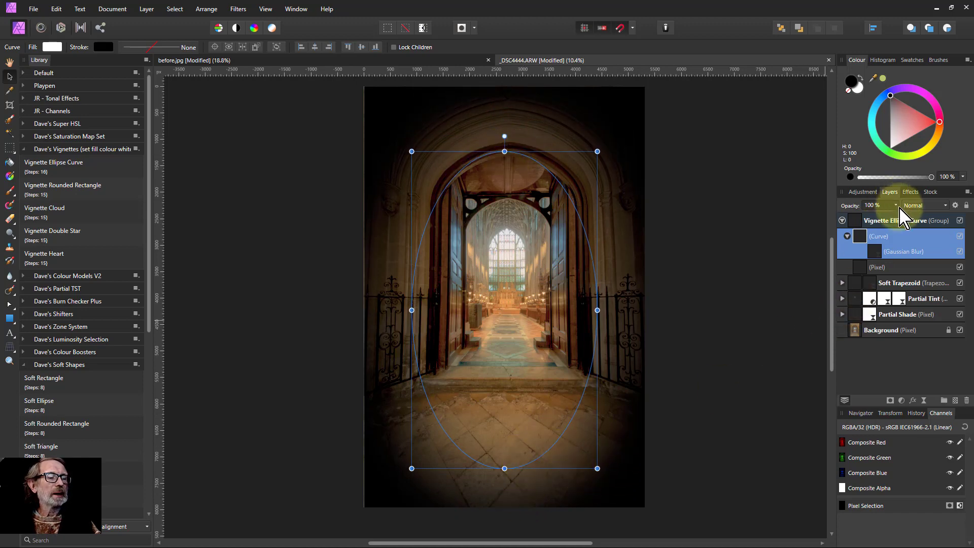
Set the Vignette Ellipse Curve group's opacity to 75% and collapse the group
left_click_drag(898, 226, 941, 233)
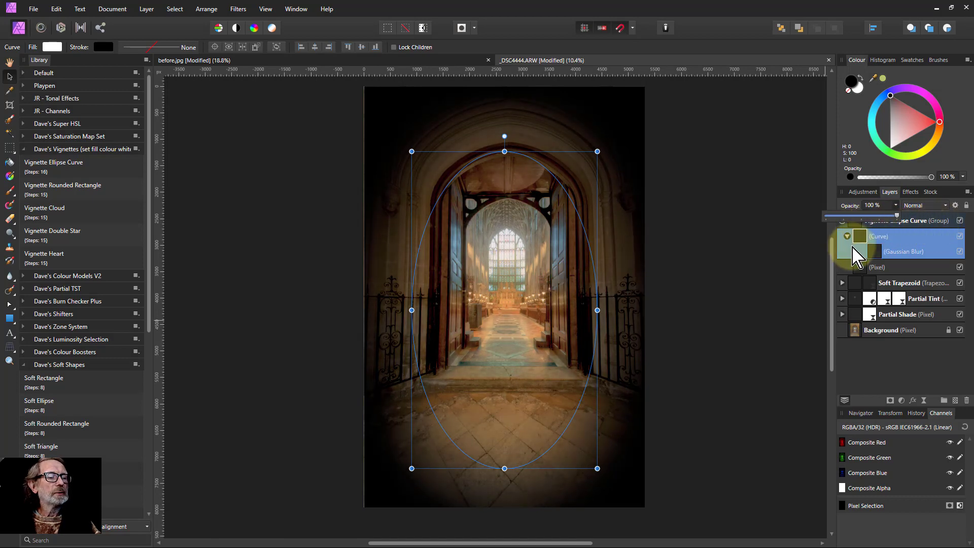
left_click(899, 222)
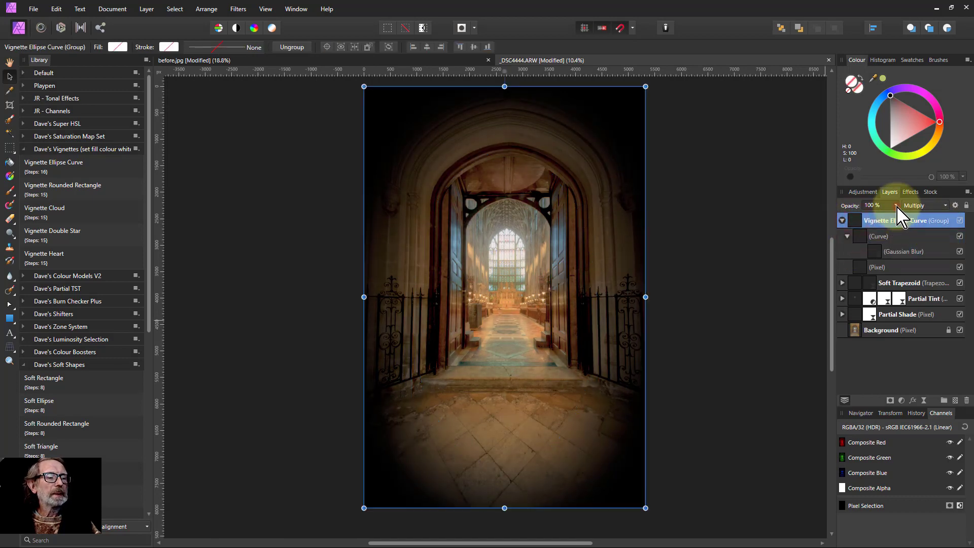
left_click_drag(896, 207, 882, 230)
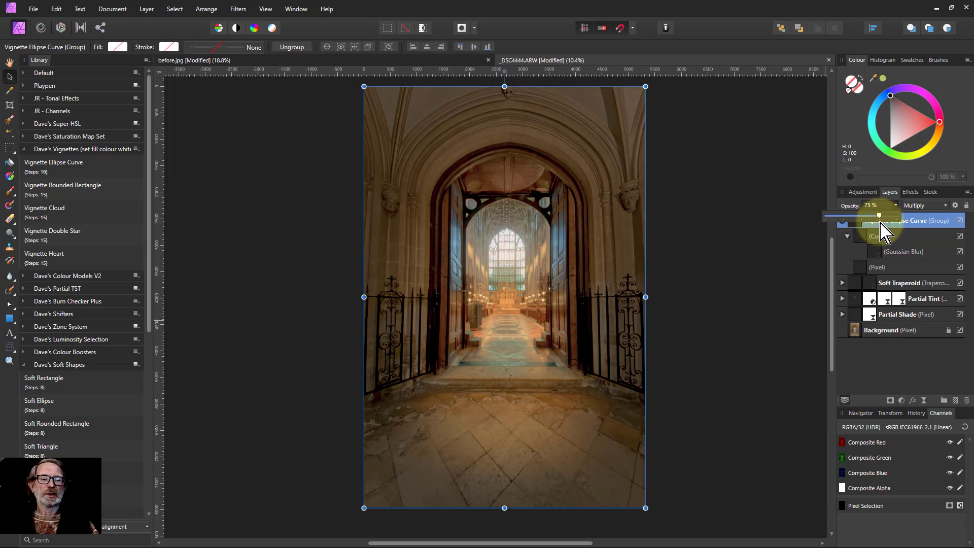
left_click_drag(881, 223, 881, 224)
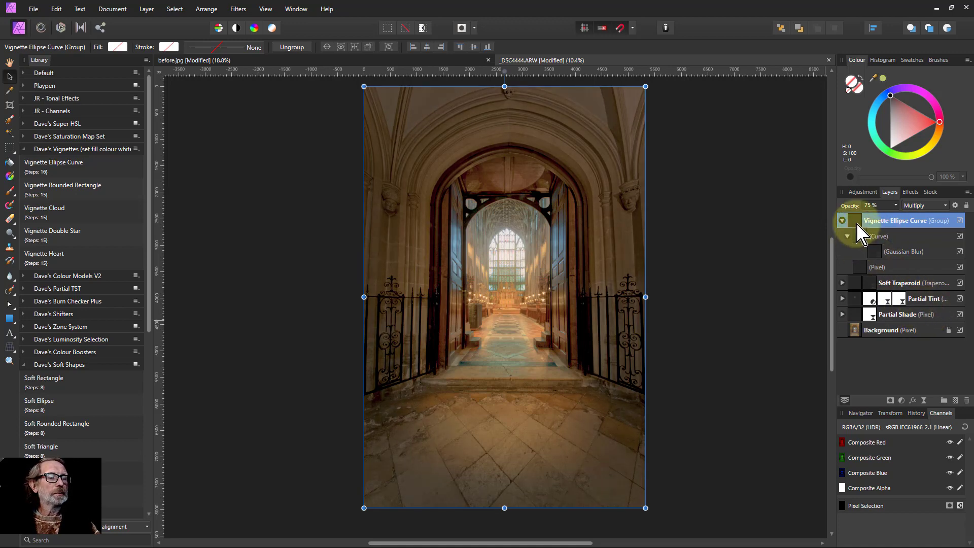
left_click(842, 220)
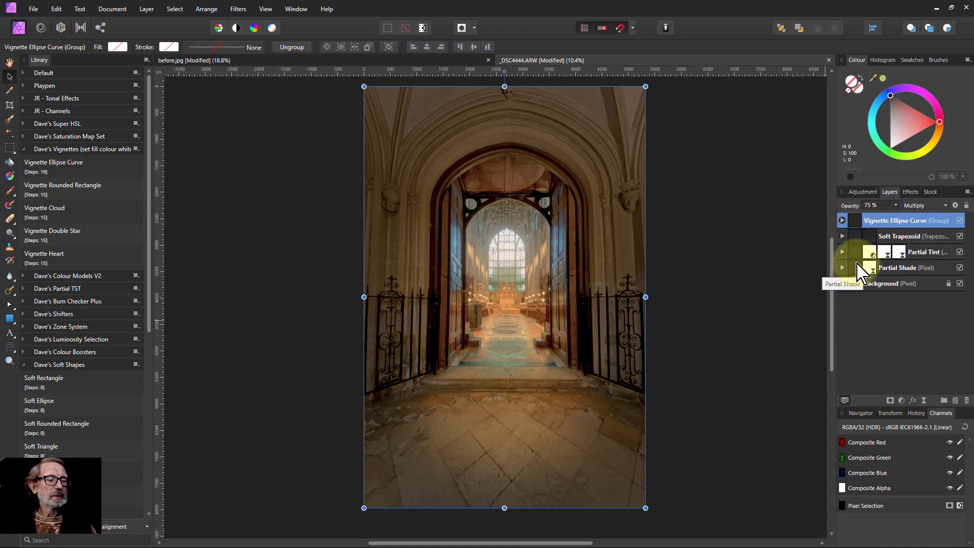
Select all four enhancement layers above the Background and toggle their visibility off and on twice to compare before and after
left_click(857, 267, "shift")
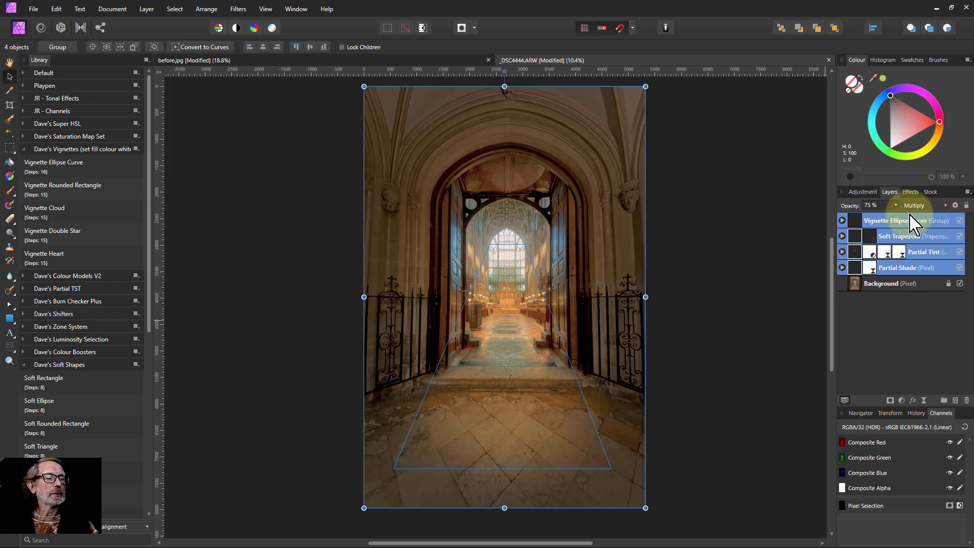
left_click(9, 61)
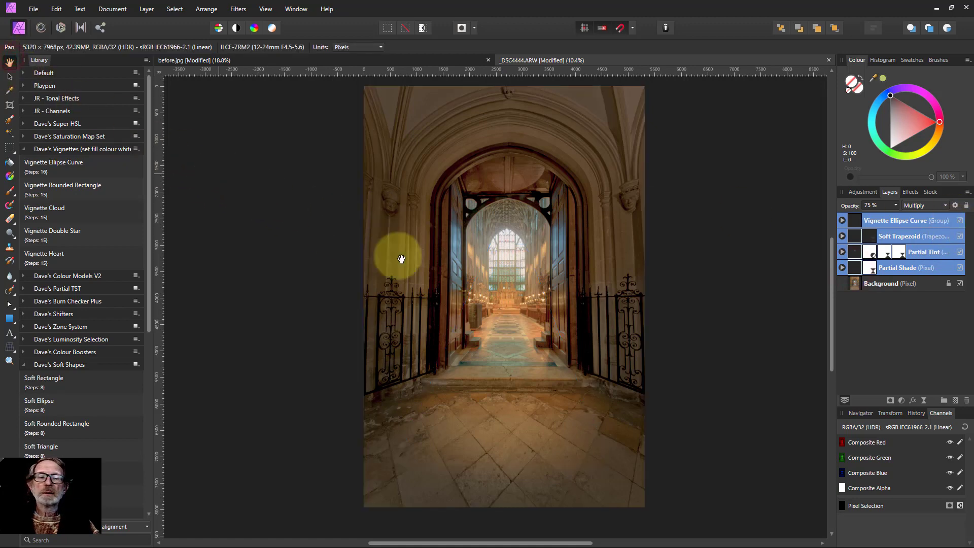
left_click(960, 221)
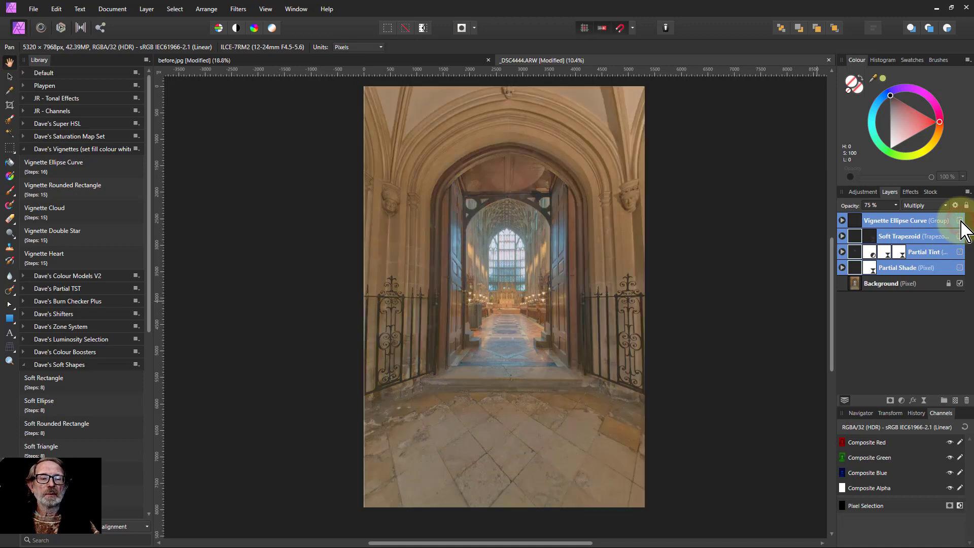
left_click(959, 221)
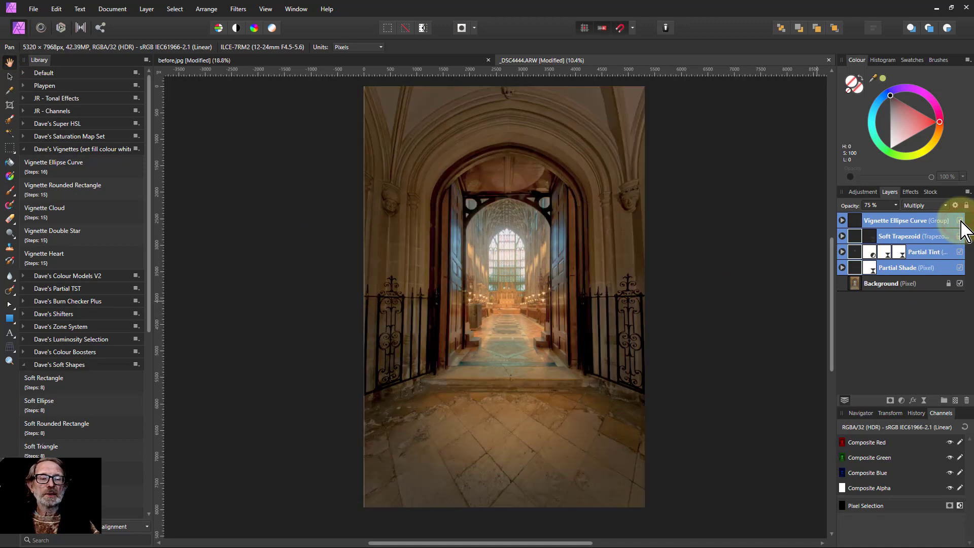
left_click(960, 221)
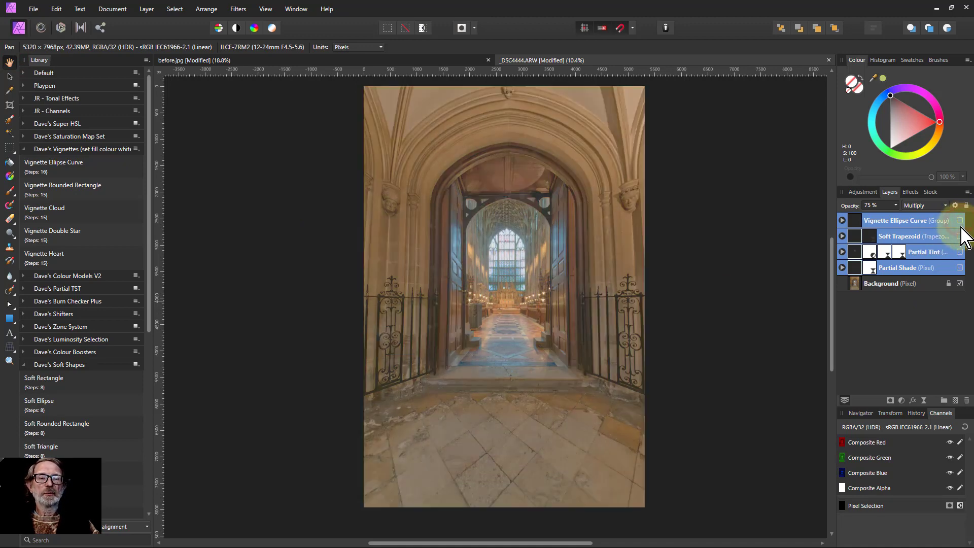
left_click(959, 234)
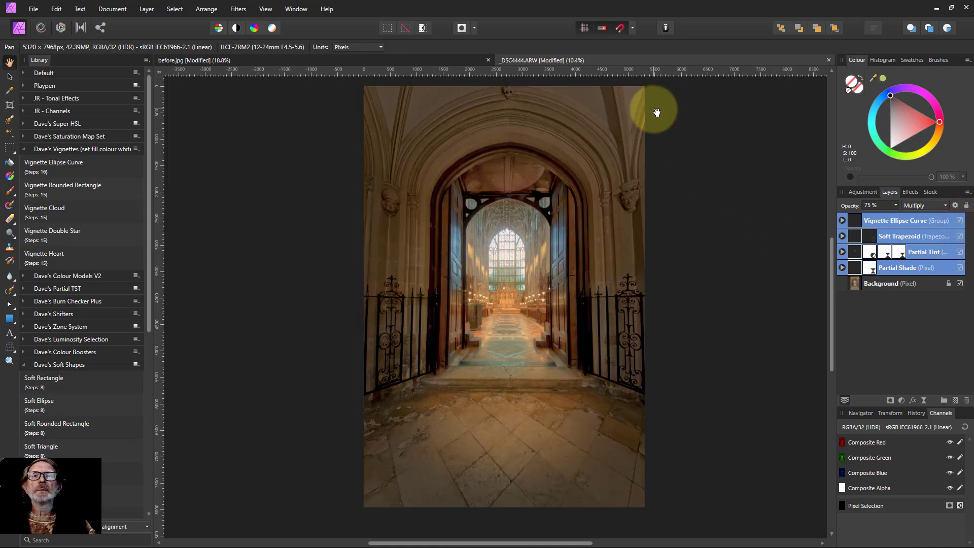